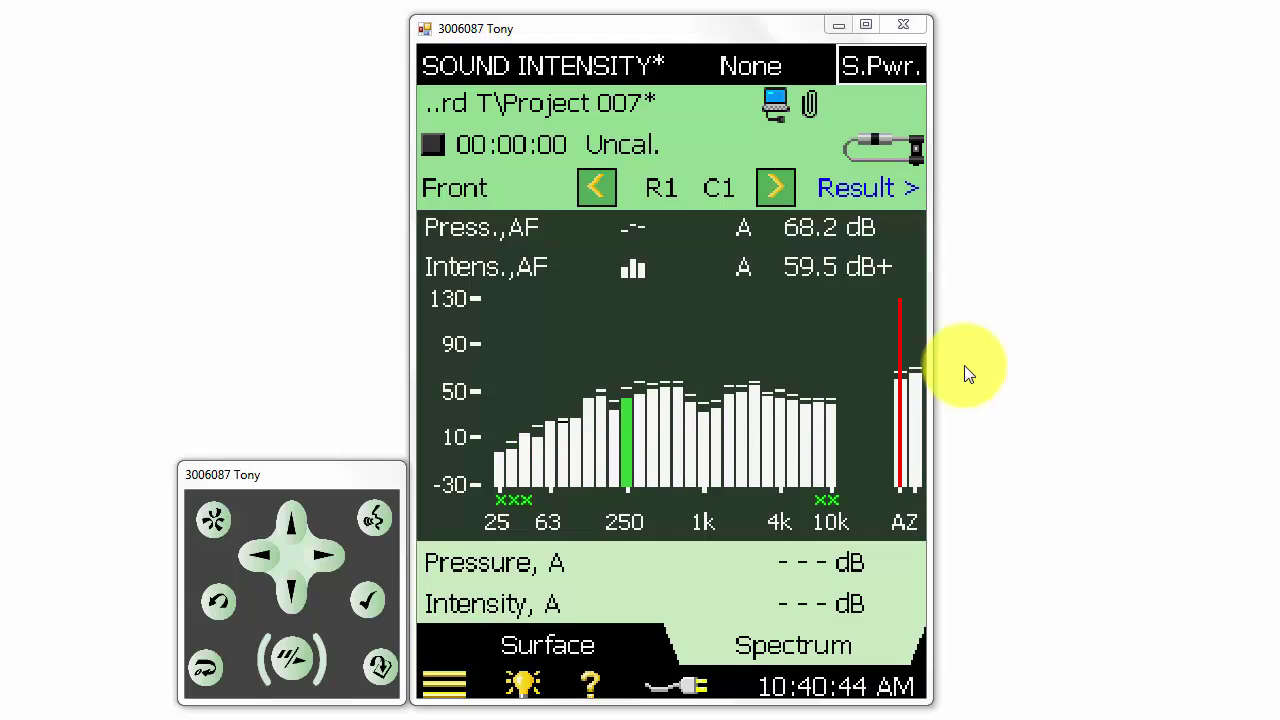
# Switch the sound intensity task to Compass and return it to Sound Power/Mapping.
pyautogui.click(891, 76)
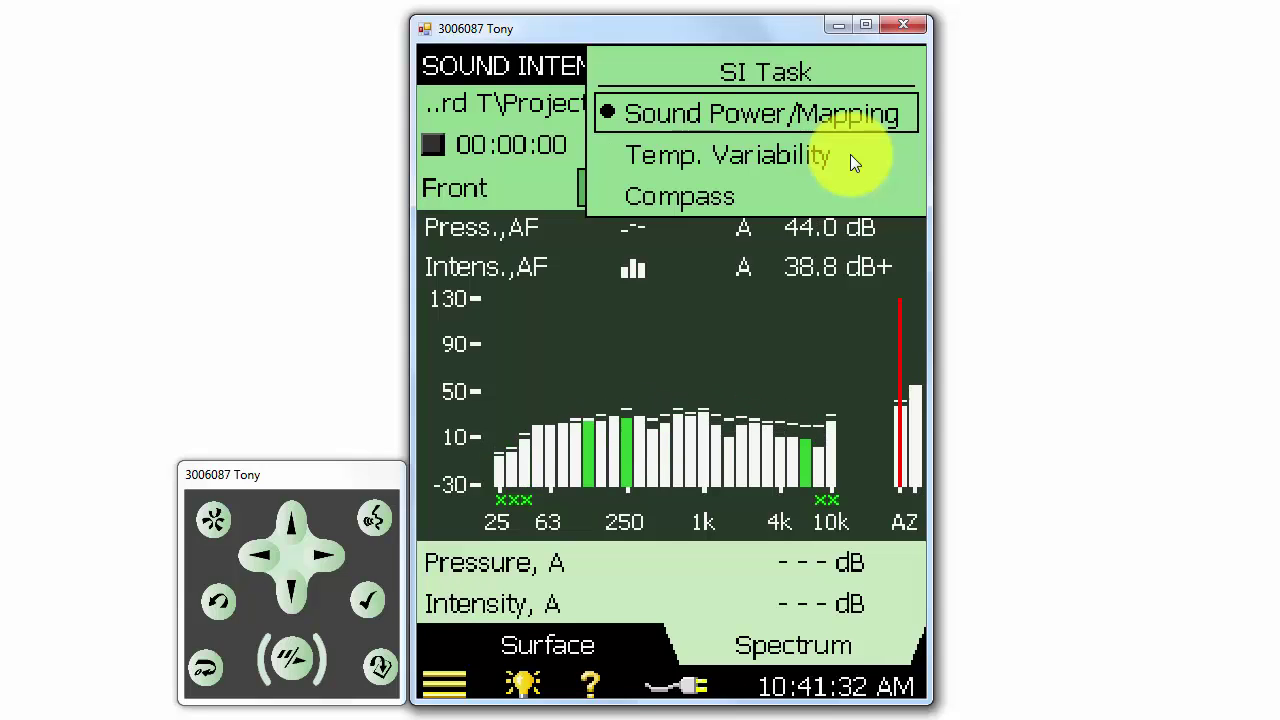
pyautogui.click(772, 198)
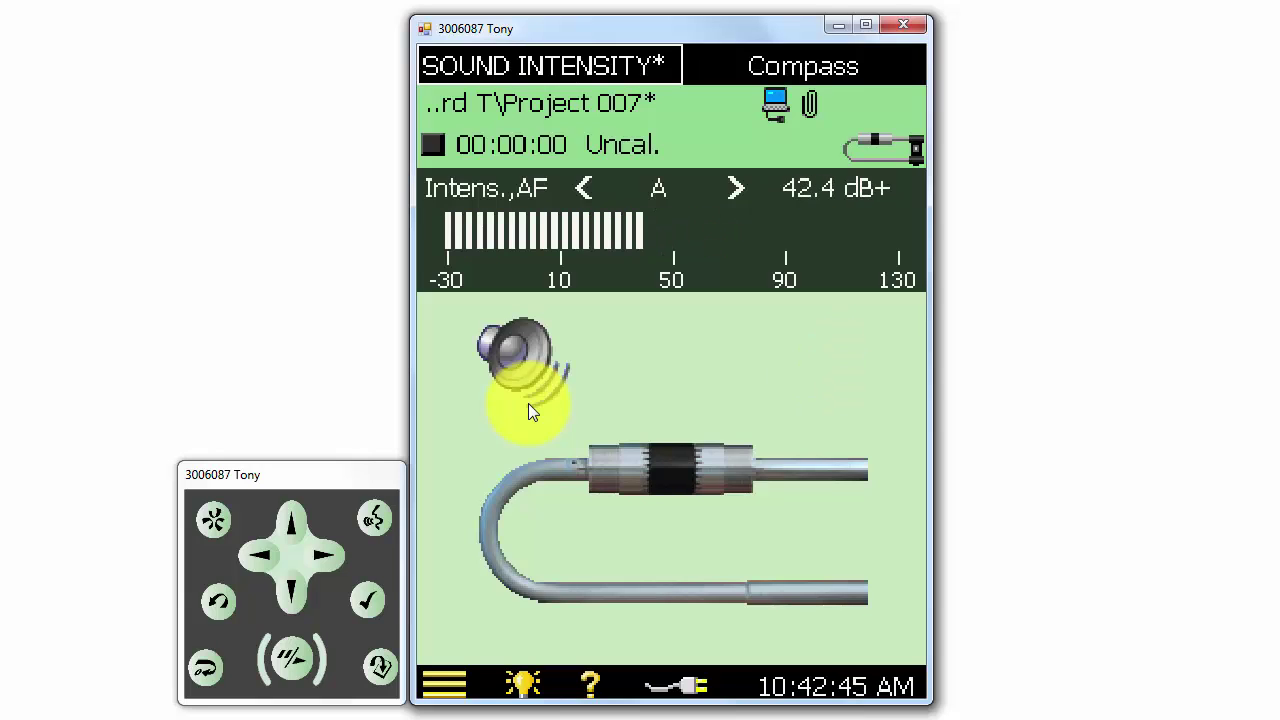
pyautogui.click(869, 66)
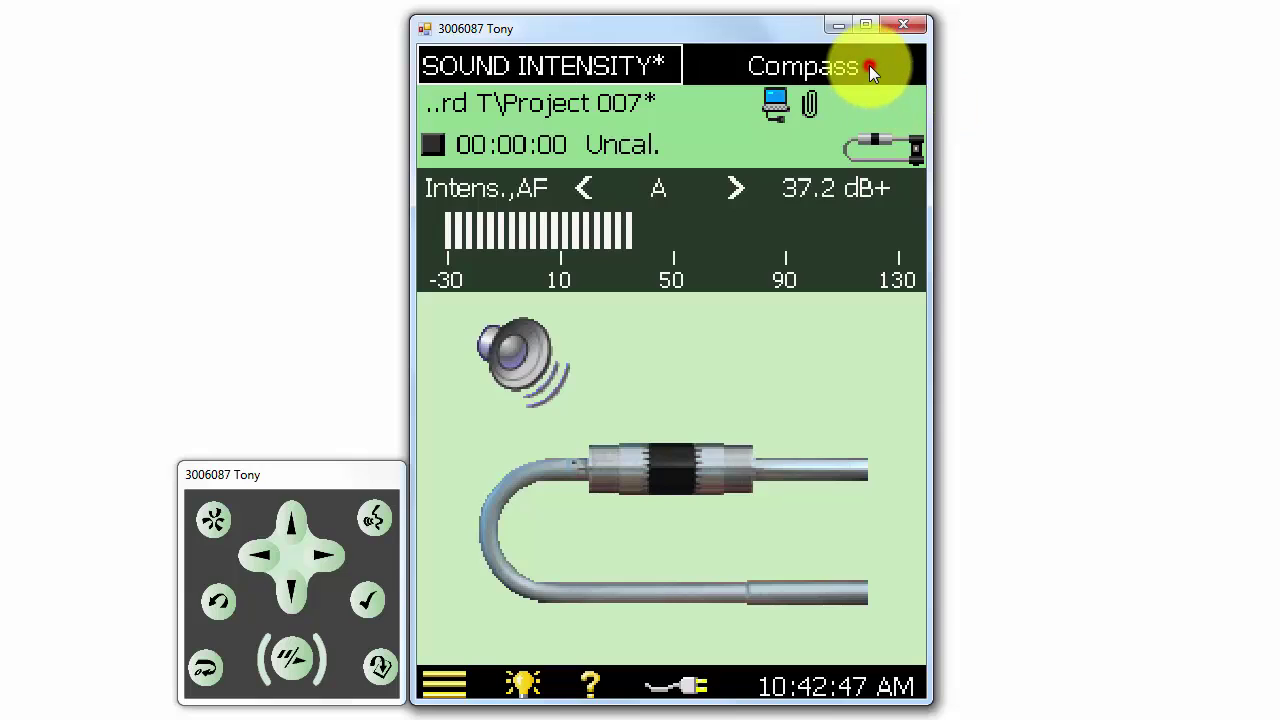
pyautogui.click(868, 120)
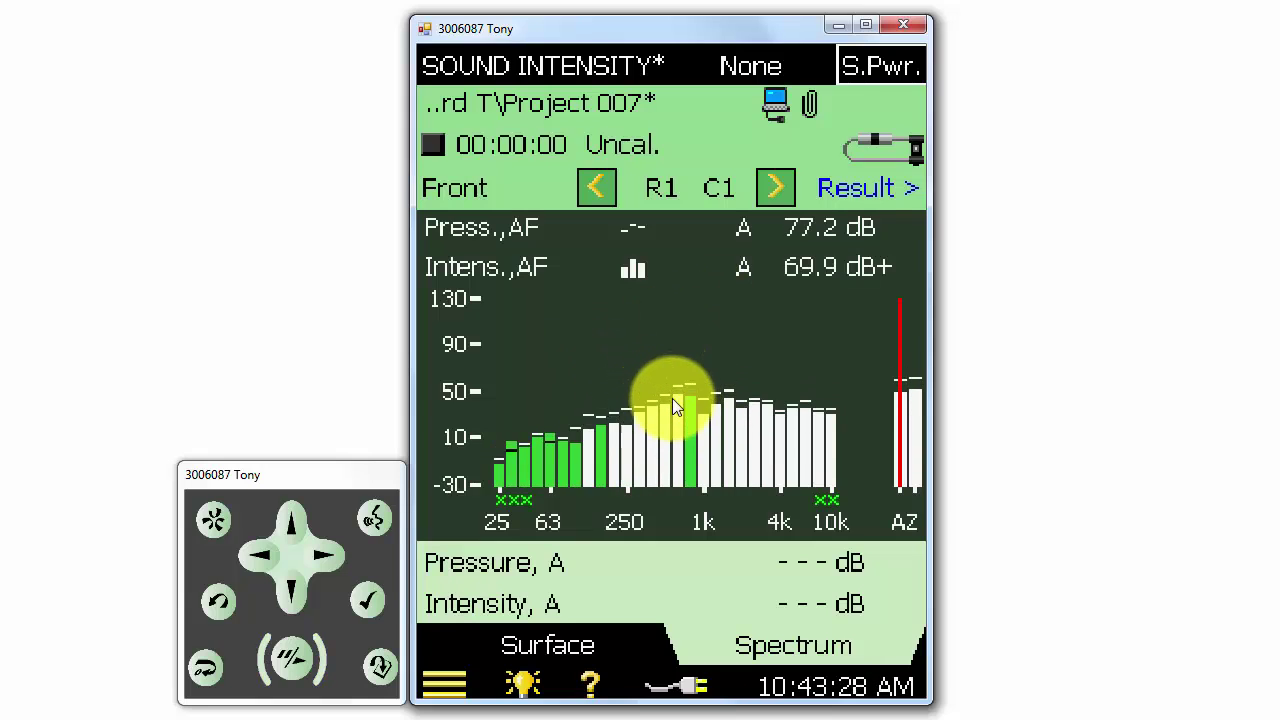
# Open the measurement setup and choose Low Range as the input's range setting.
pyautogui.click(446, 686)
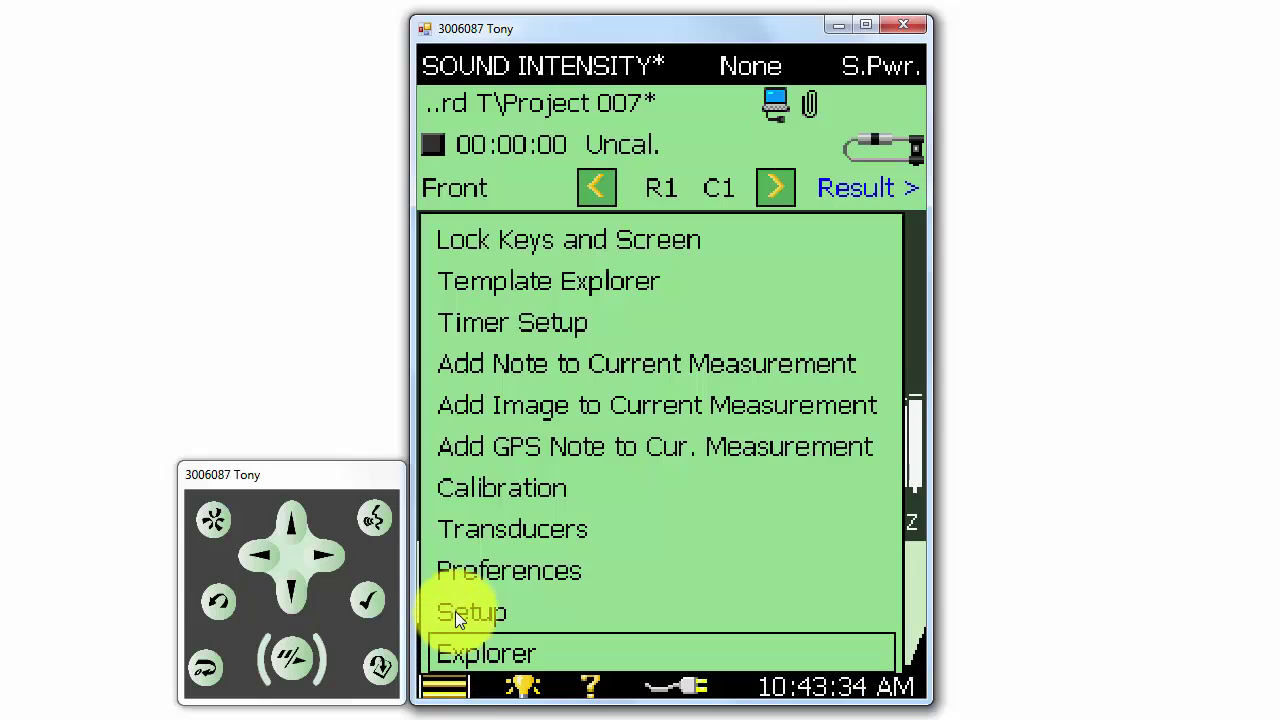
pyautogui.click(515, 619)
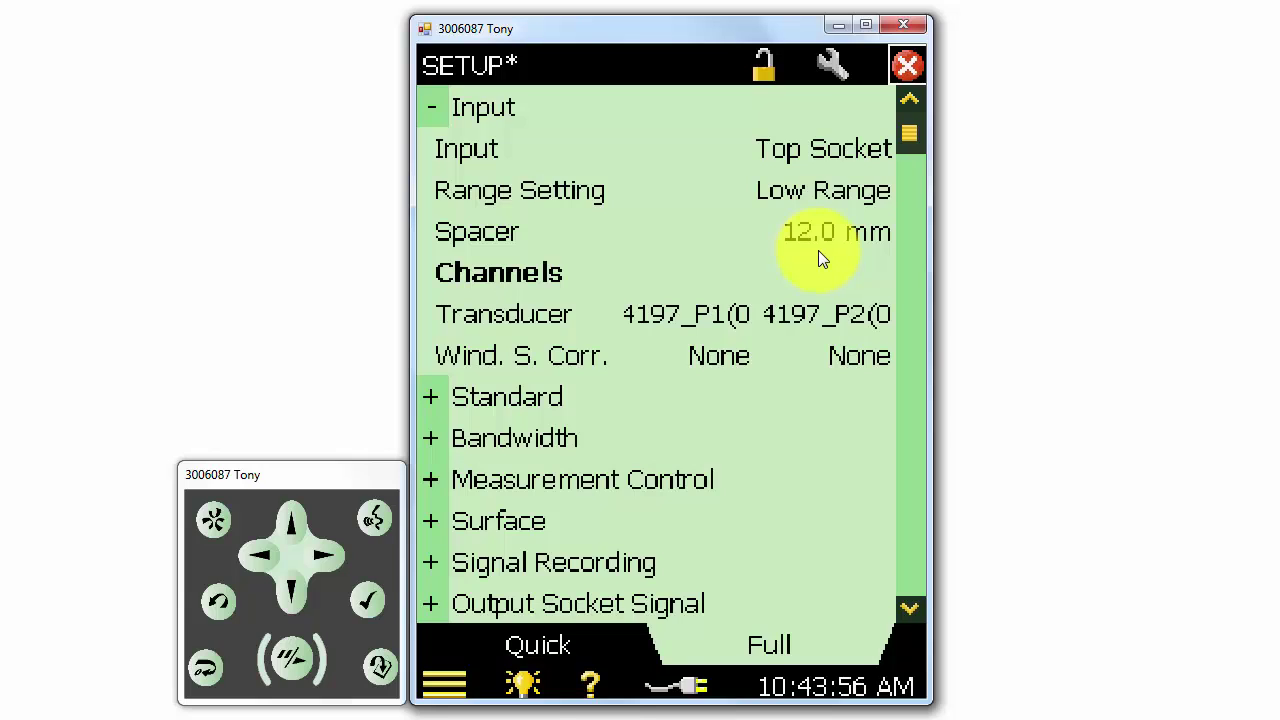
pyautogui.click(859, 196)
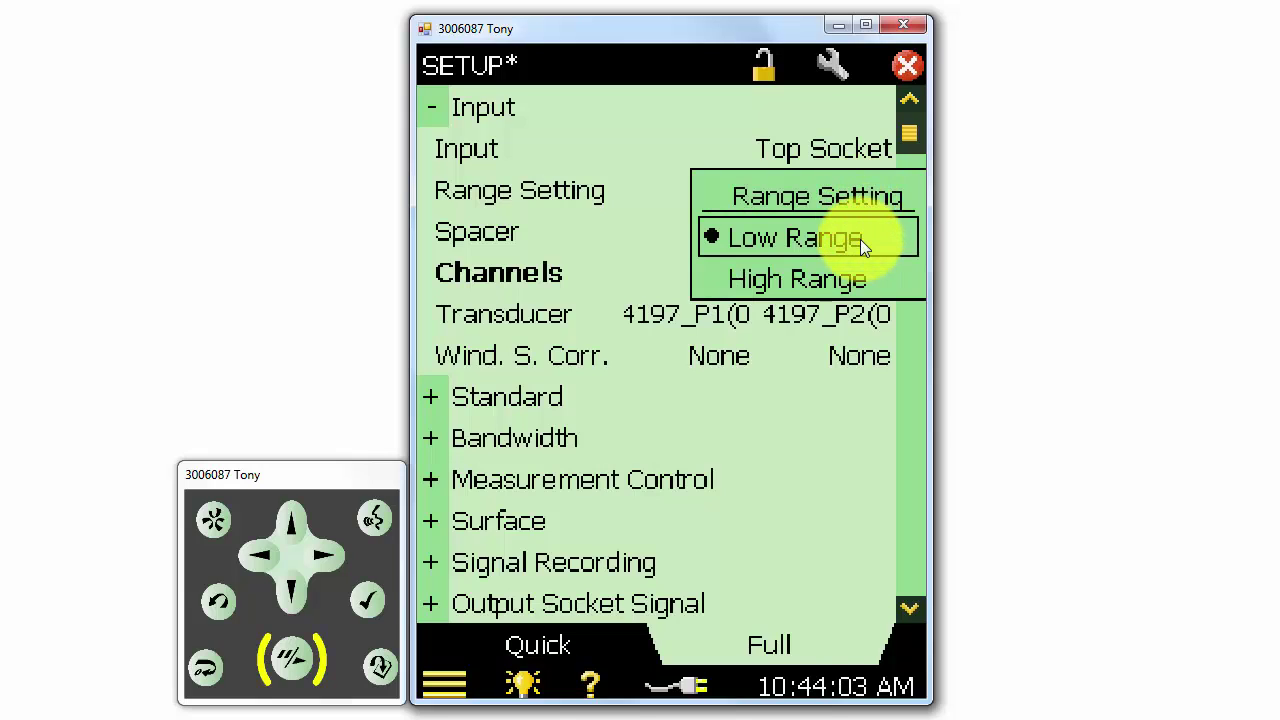
pyautogui.click(878, 239)
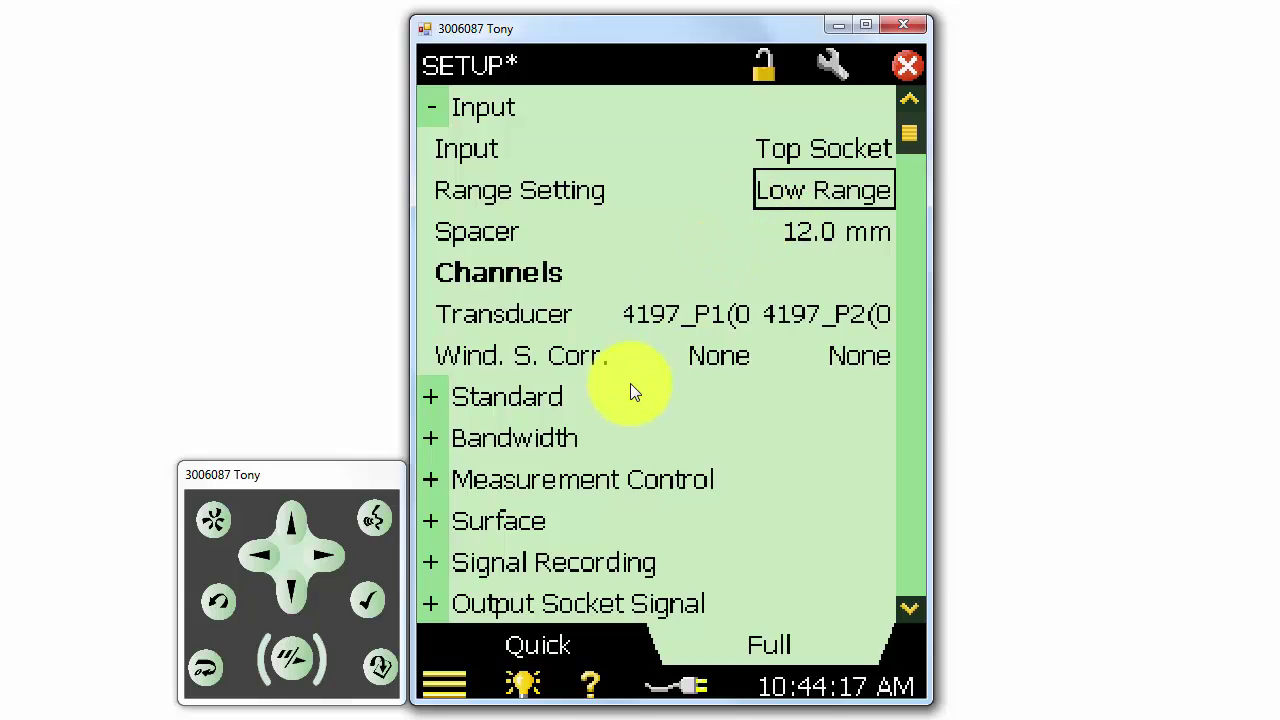
# Set the measurement standard to ISO 9614-2 with the Survey grade of accuracy.
pyautogui.click(433, 397)
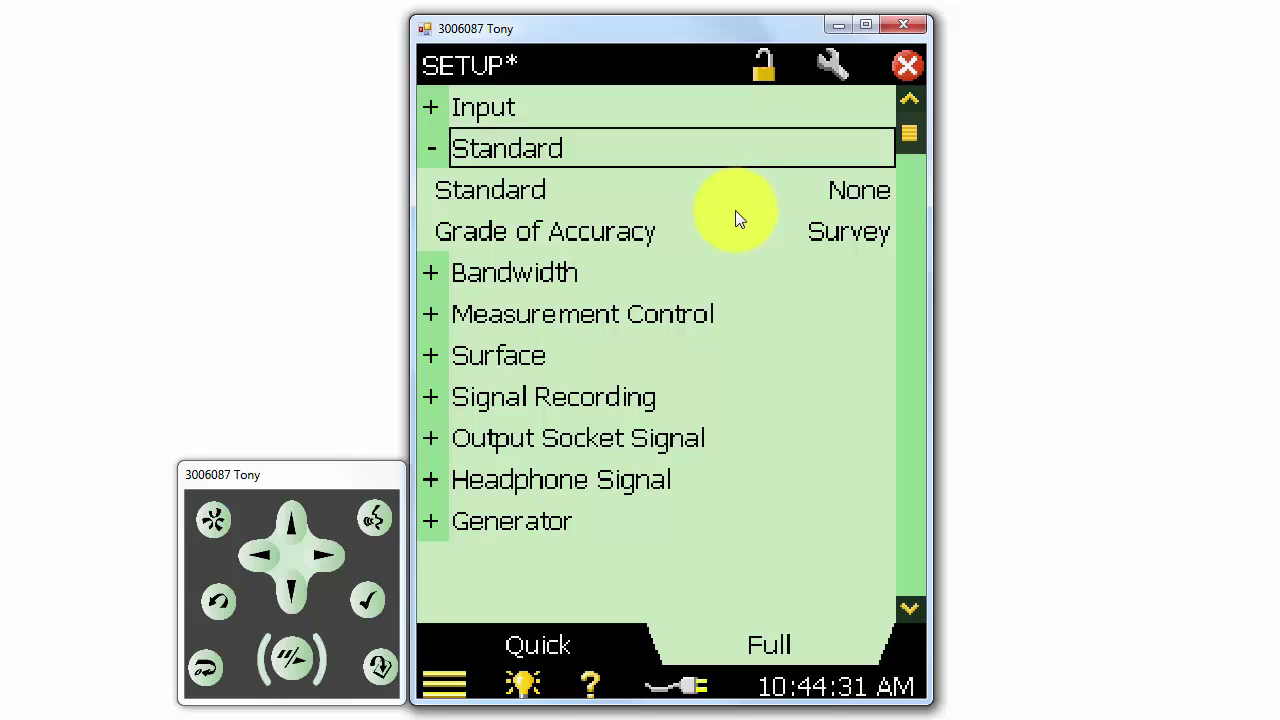
pyautogui.click(864, 198)
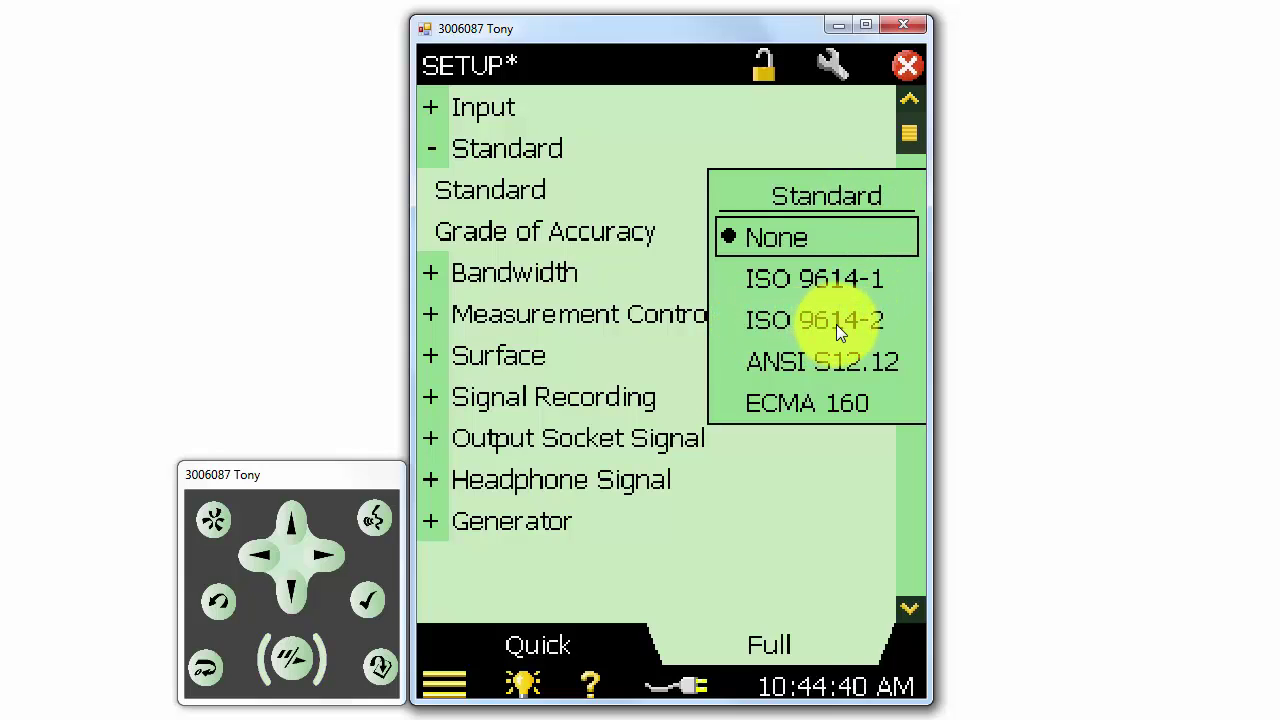
pyautogui.click(889, 322)
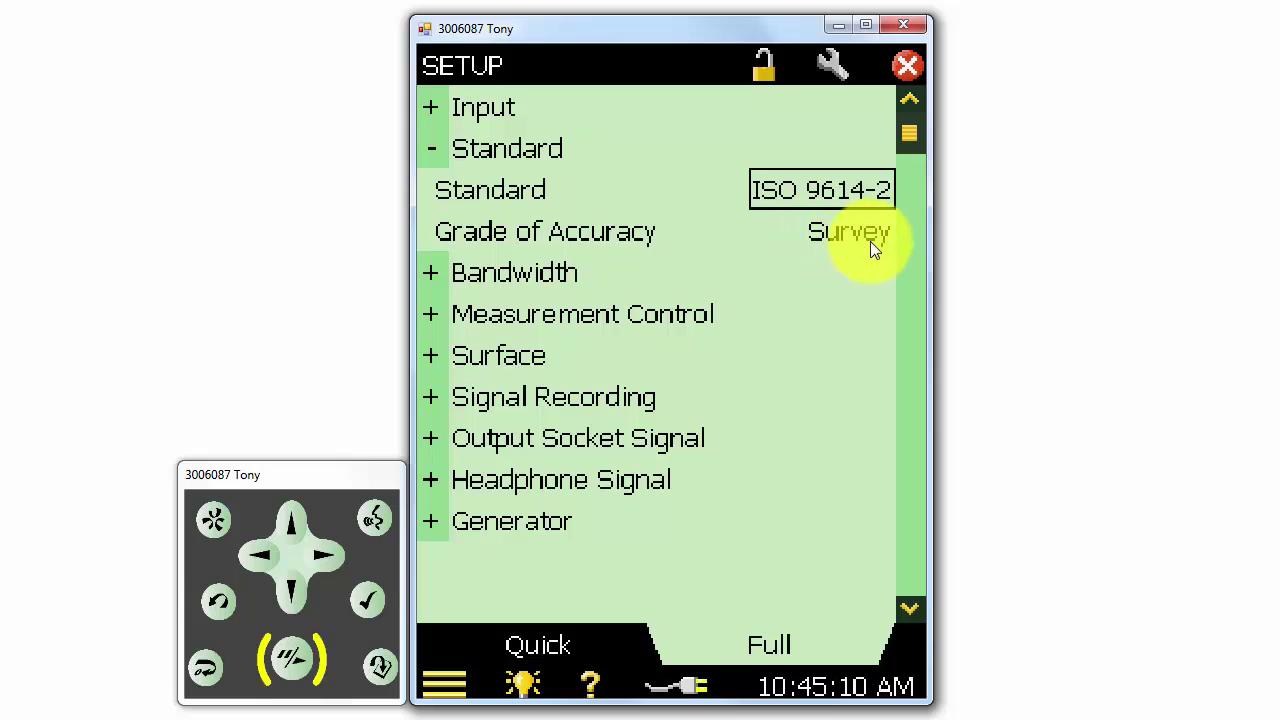
pyautogui.click(875, 241)
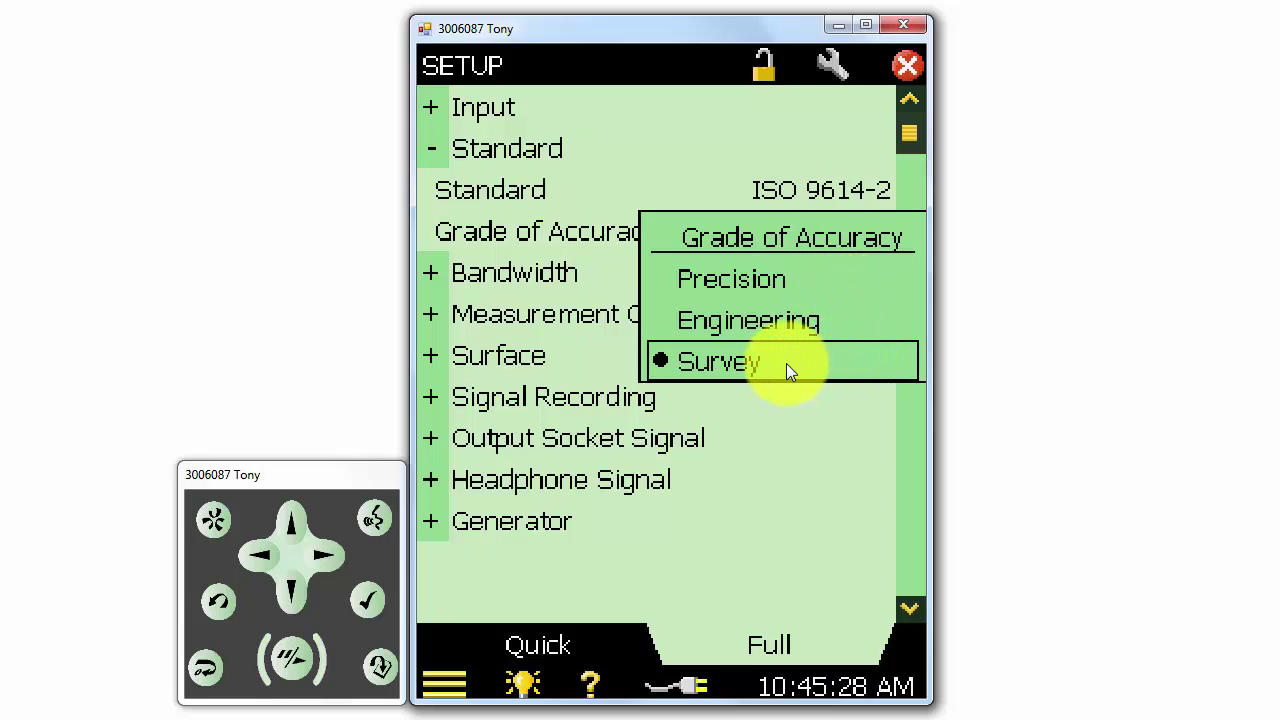
pyautogui.click(828, 362)
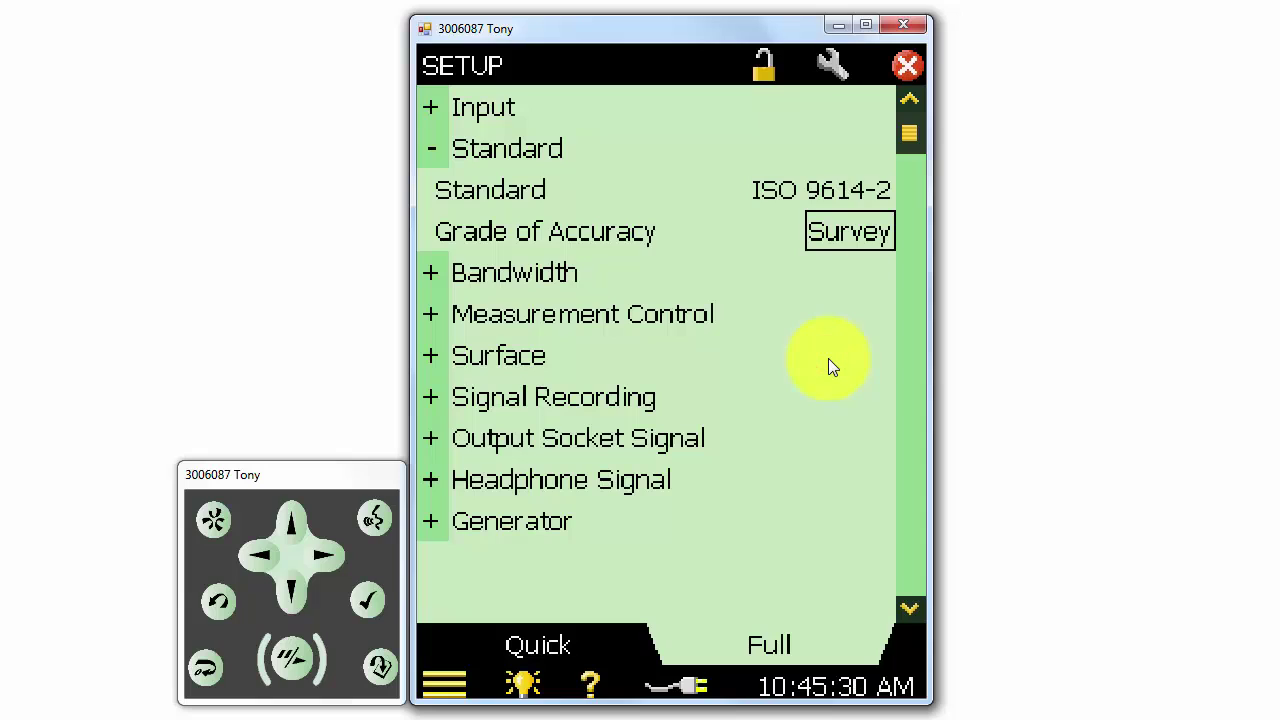
# Review the available bandwidth options and close the list without changing the selection.
pyautogui.click(433, 272)
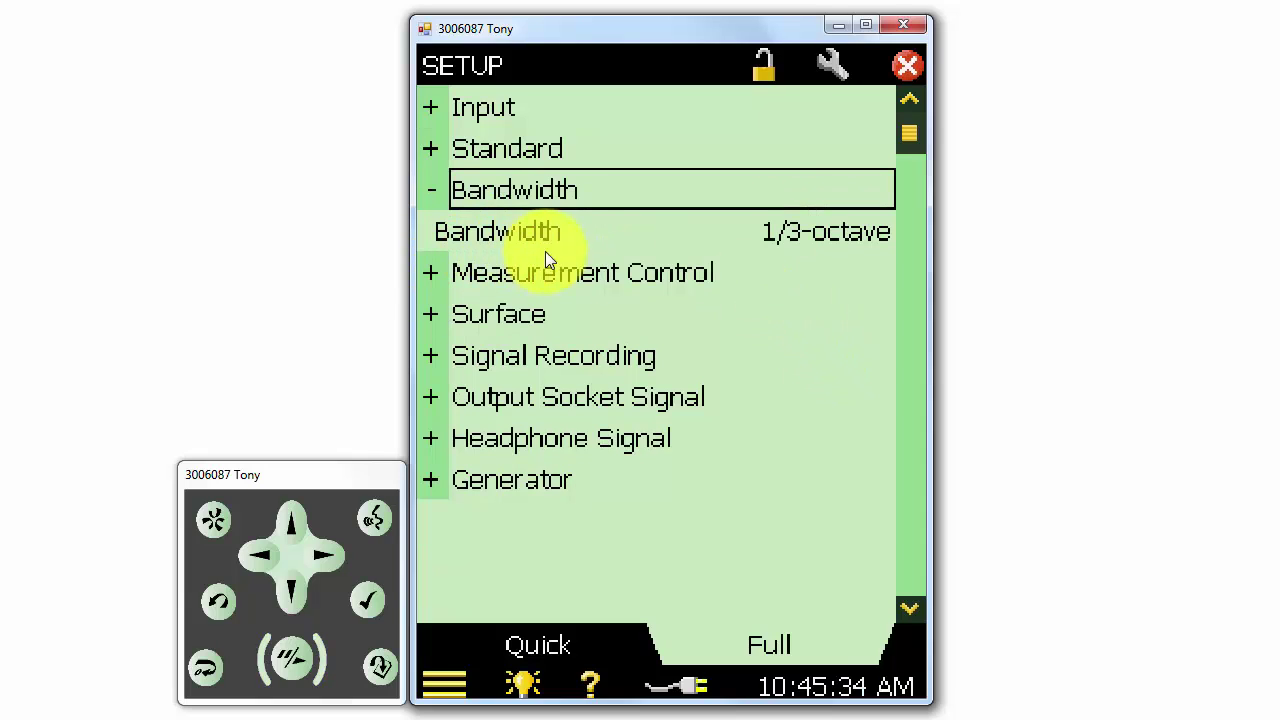
pyautogui.click(820, 240)
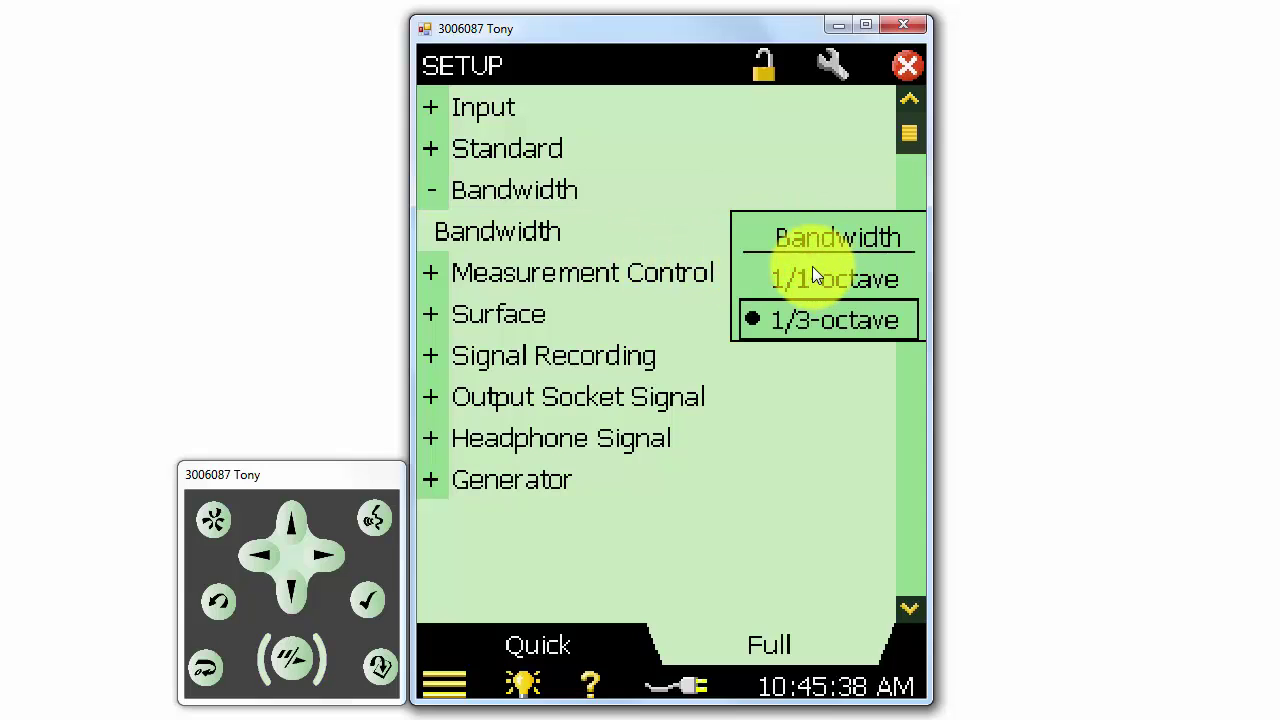
pyautogui.click(669, 229)
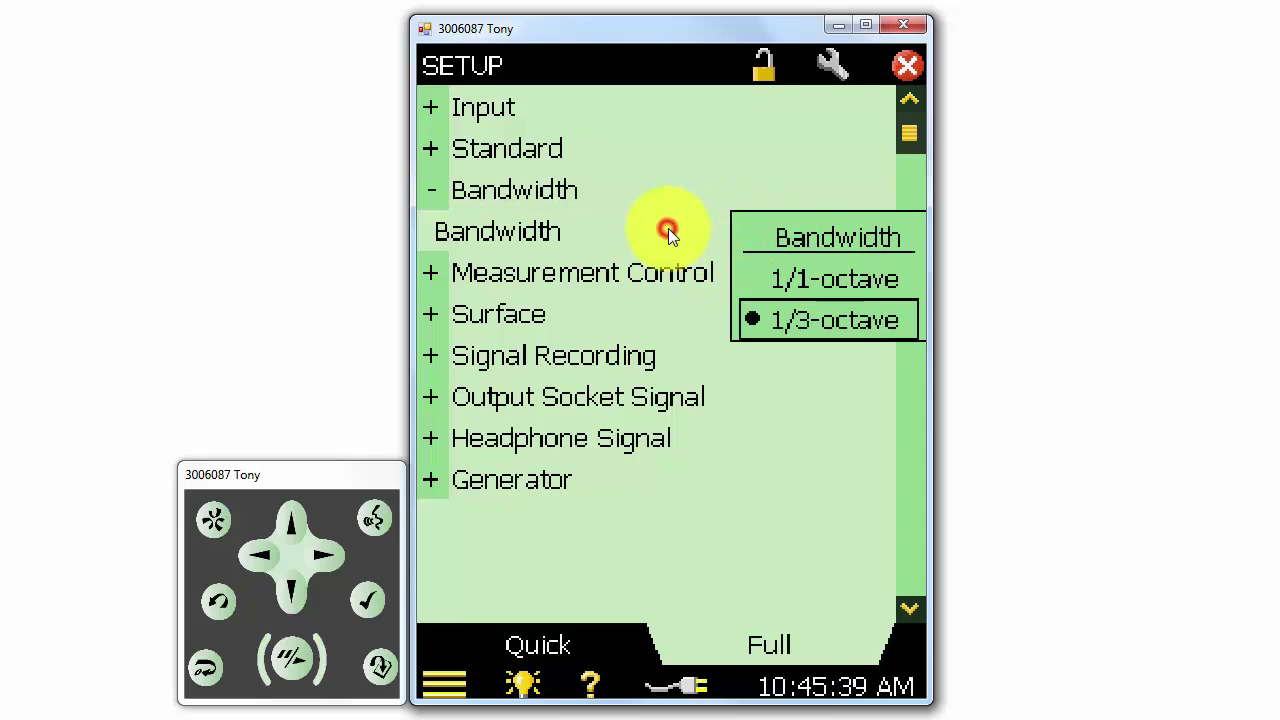
# In the measurement control settings, choose Sound Power/Mapping as the SI task and Manual as the measurement mode.
pyautogui.click(430, 274)
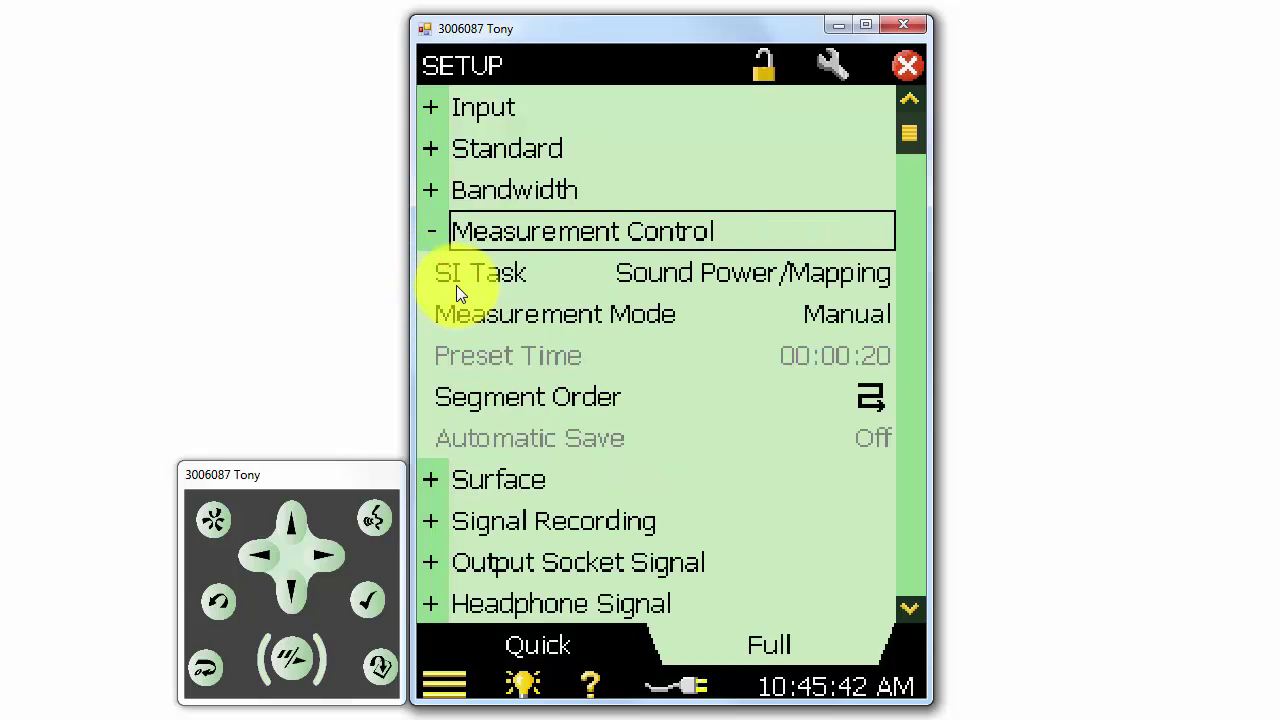
pyautogui.click(767, 280)
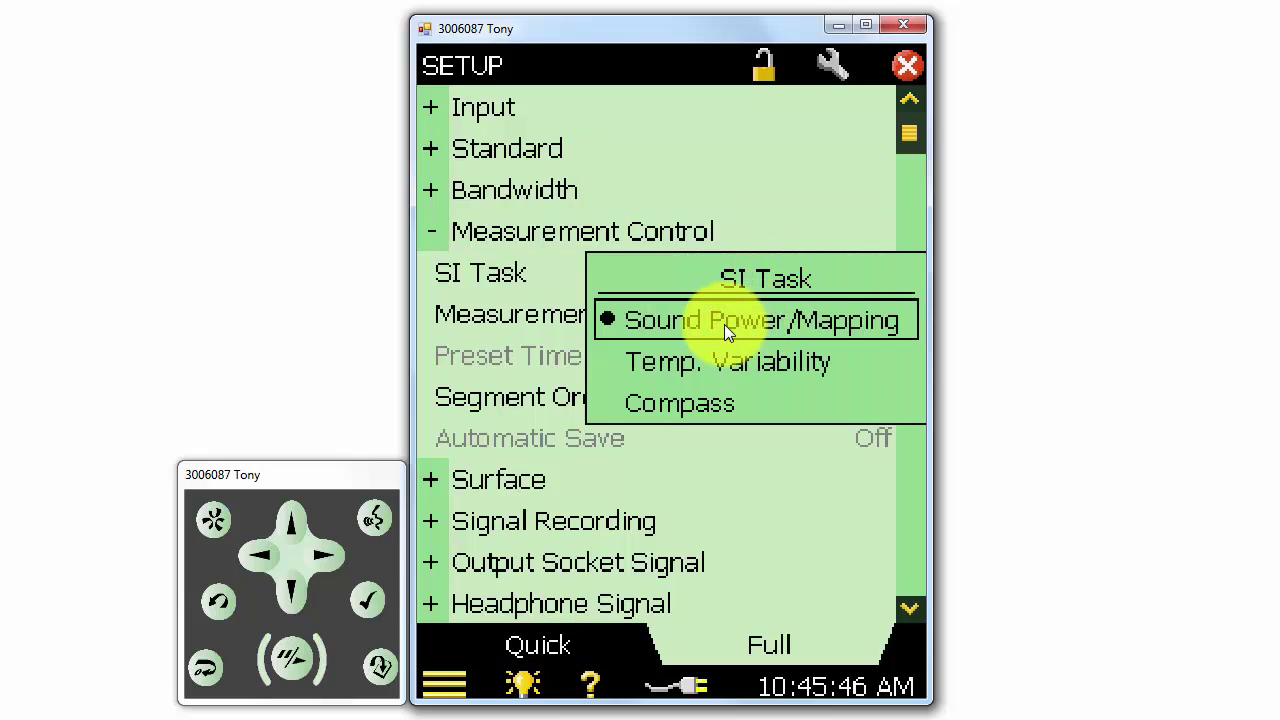
pyautogui.click(753, 324)
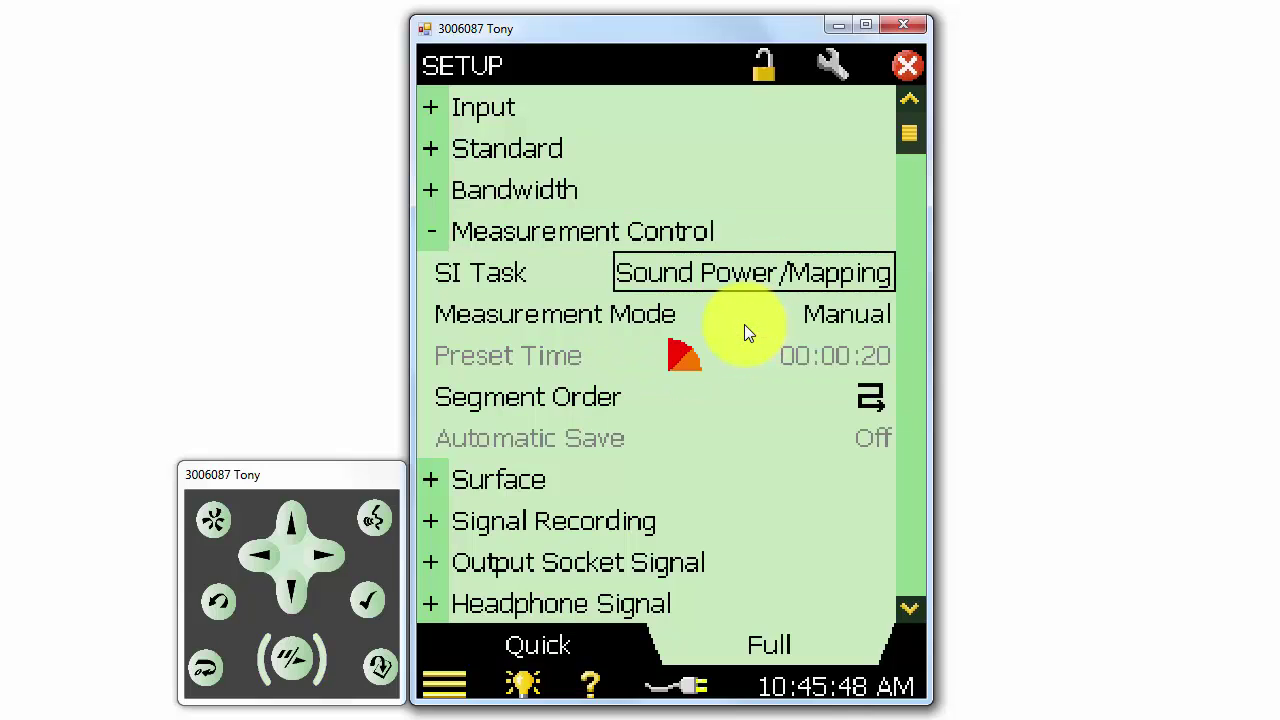
pyautogui.click(888, 318)
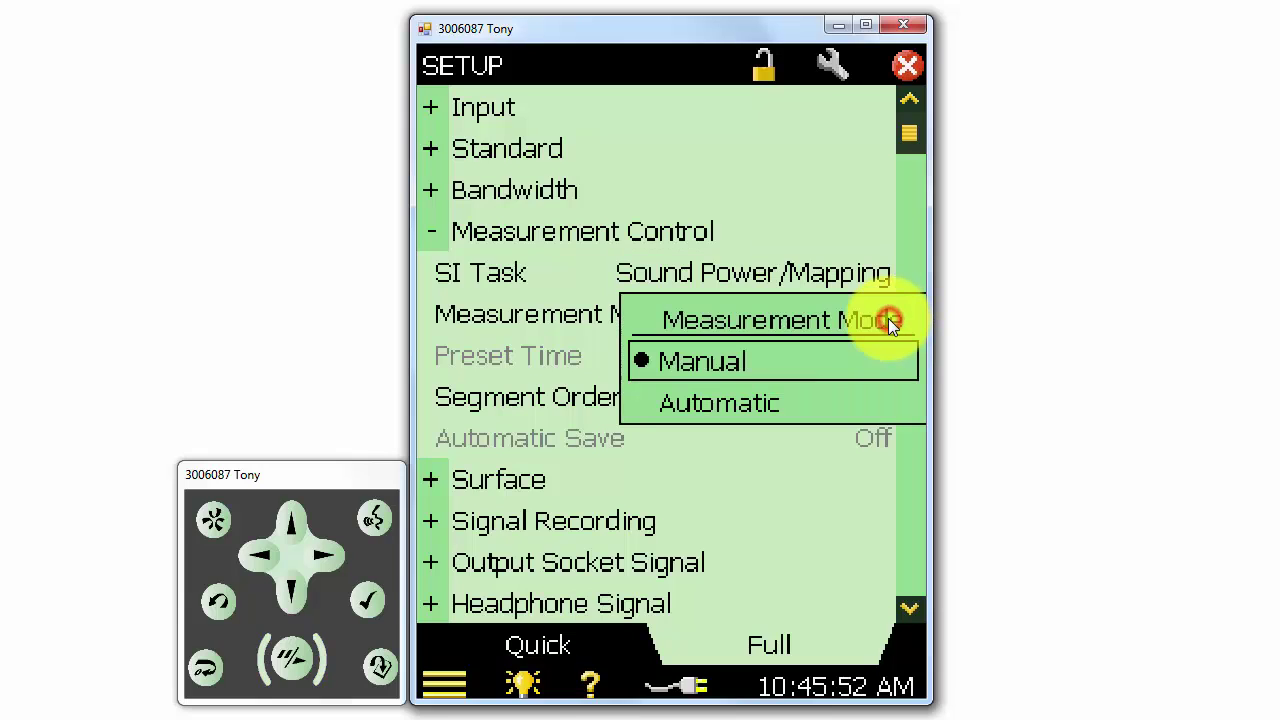
pyautogui.click(870, 361)
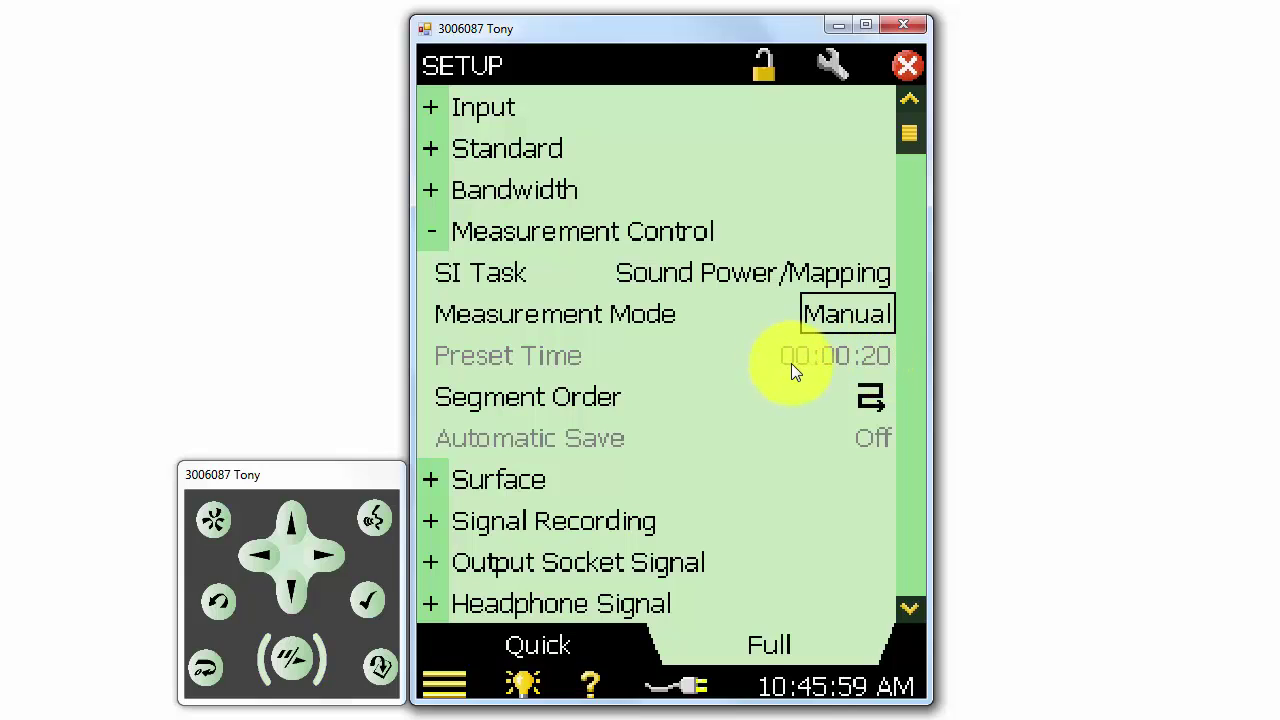
# Switch the measurement mode to Automatic and return it to Manual.
pyautogui.click(885, 321)
pyautogui.click(828, 403)
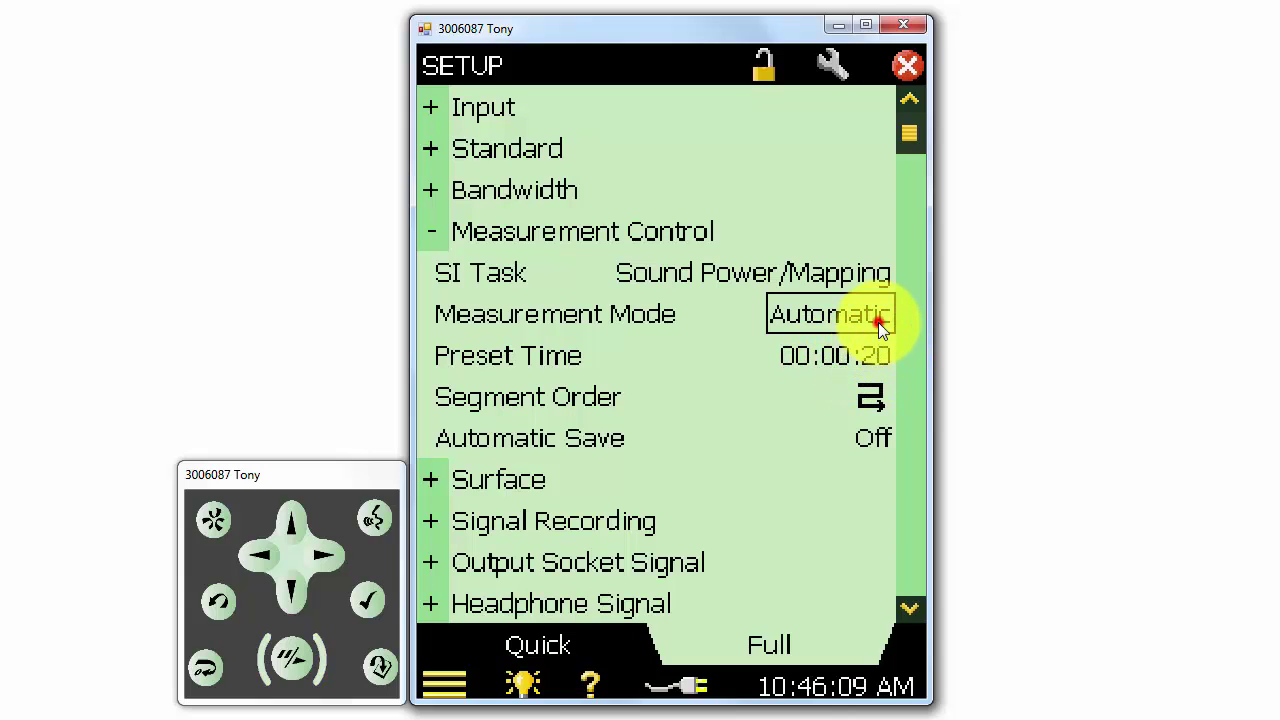
pyautogui.click(878, 322)
pyautogui.click(863, 360)
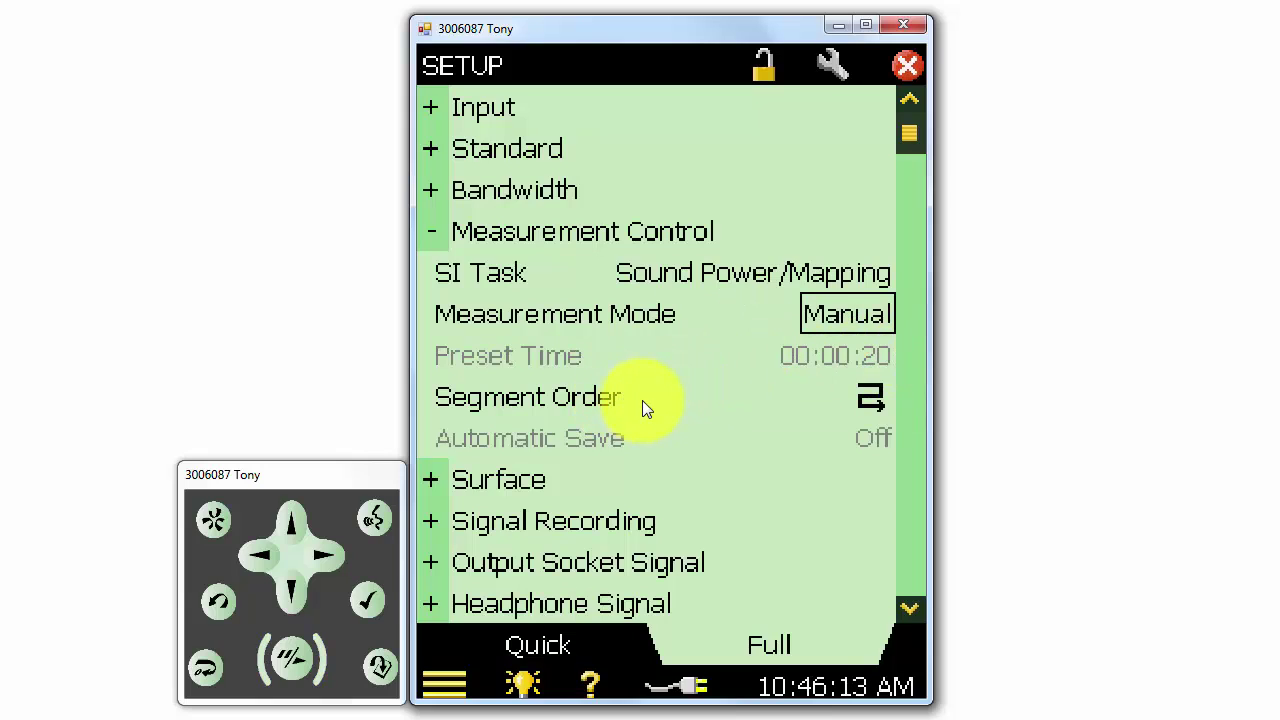
# Change the segment order to the S-shaped path that runs row by row and ends at the upper right.
pyautogui.click(870, 400)
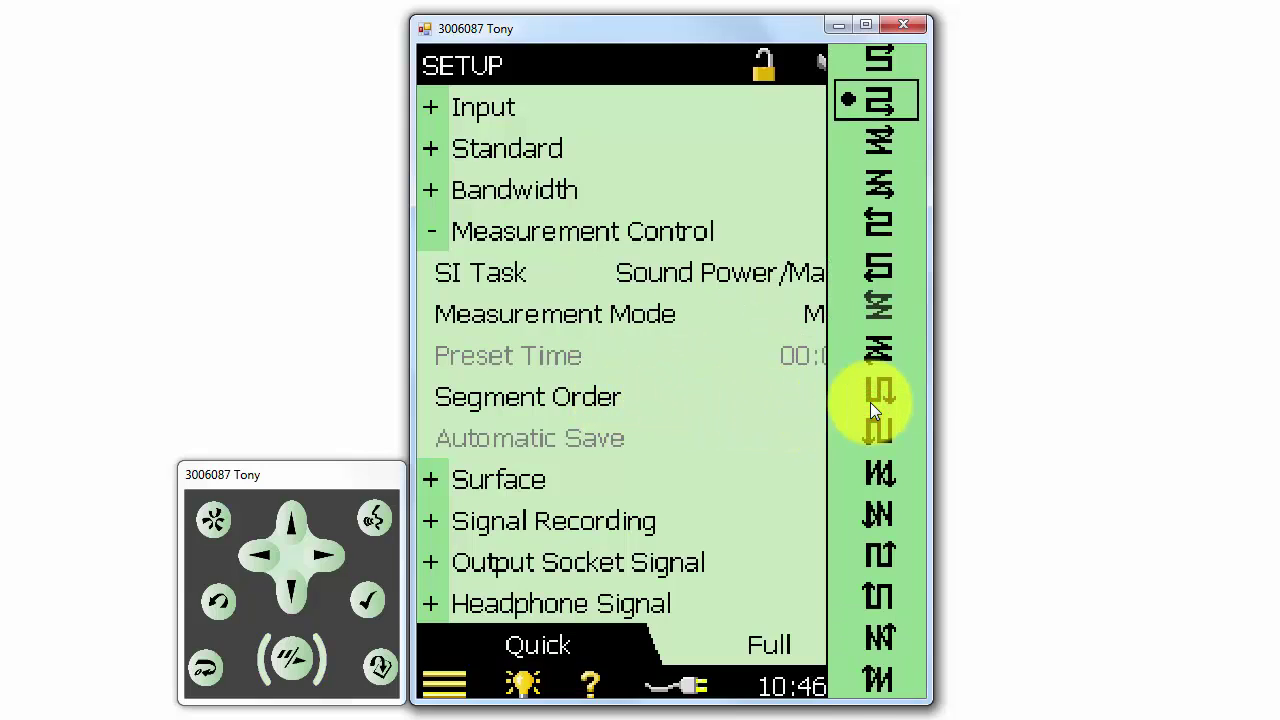
pyautogui.moveTo(870, 402); pyautogui.dragTo(892, 64)
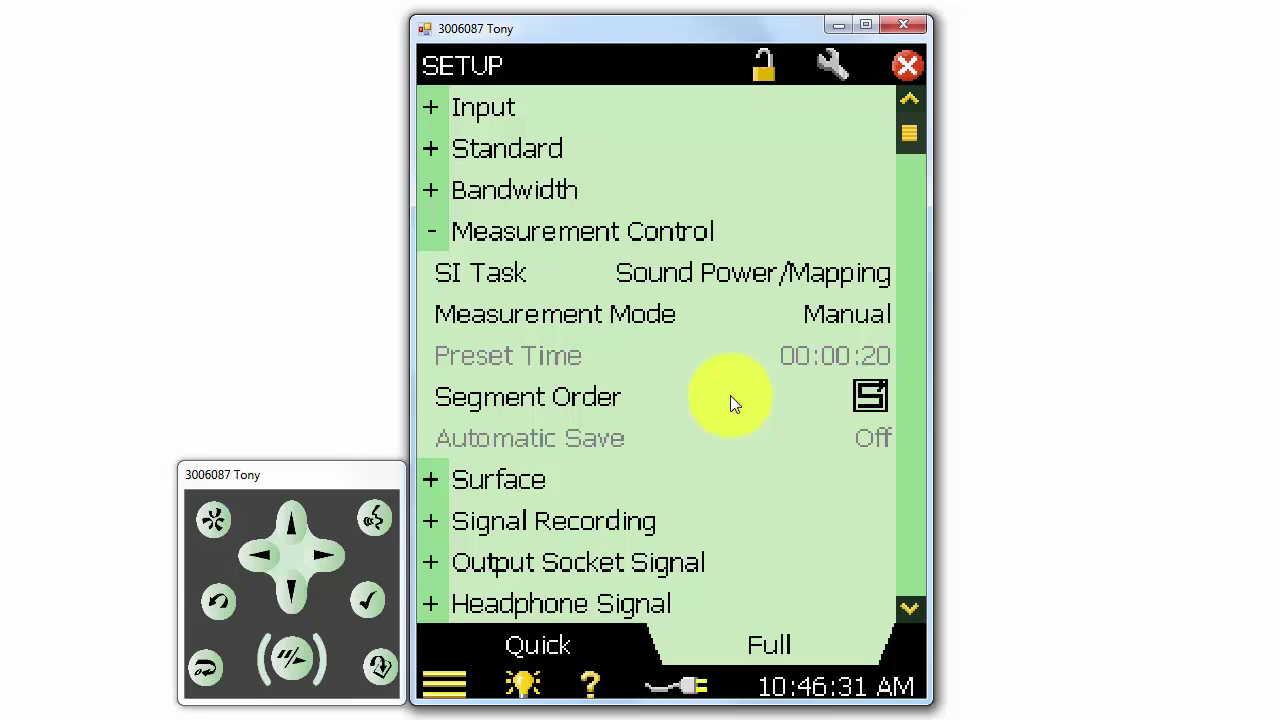
# In the surface settings, choose Box as the total surface type and Front as the selected surface.
pyautogui.click(438, 479)
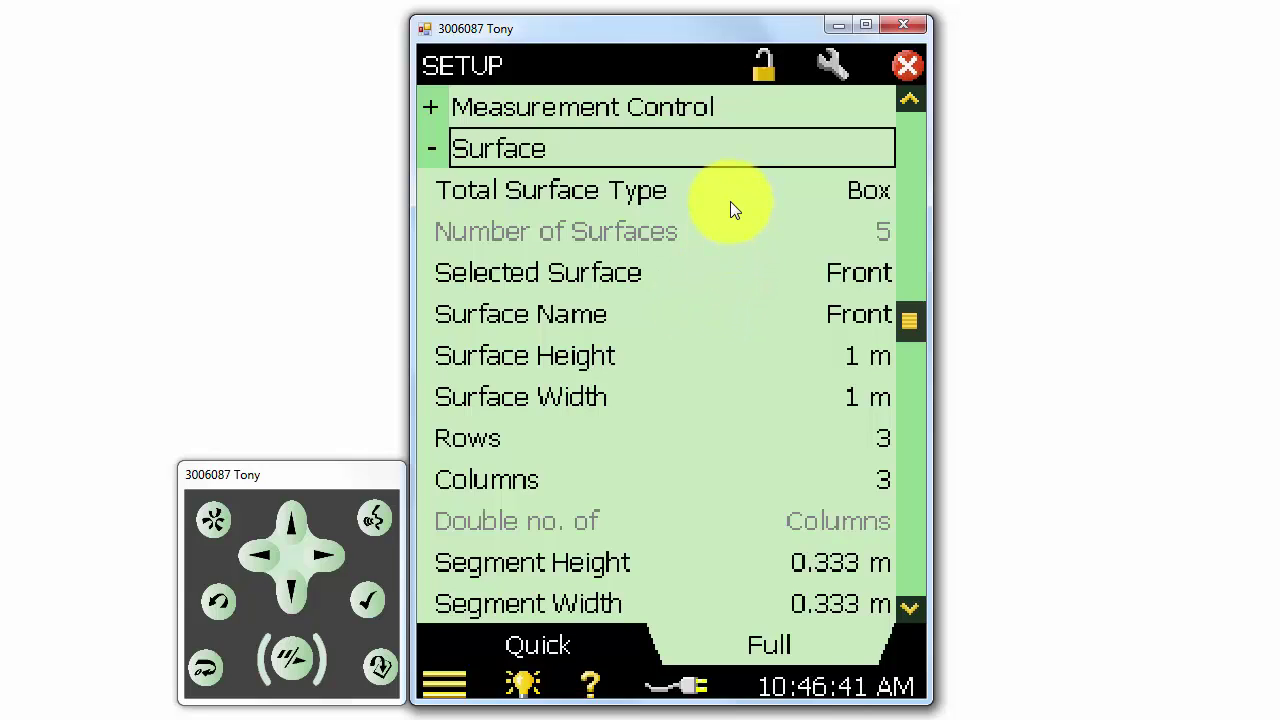
pyautogui.click(888, 197)
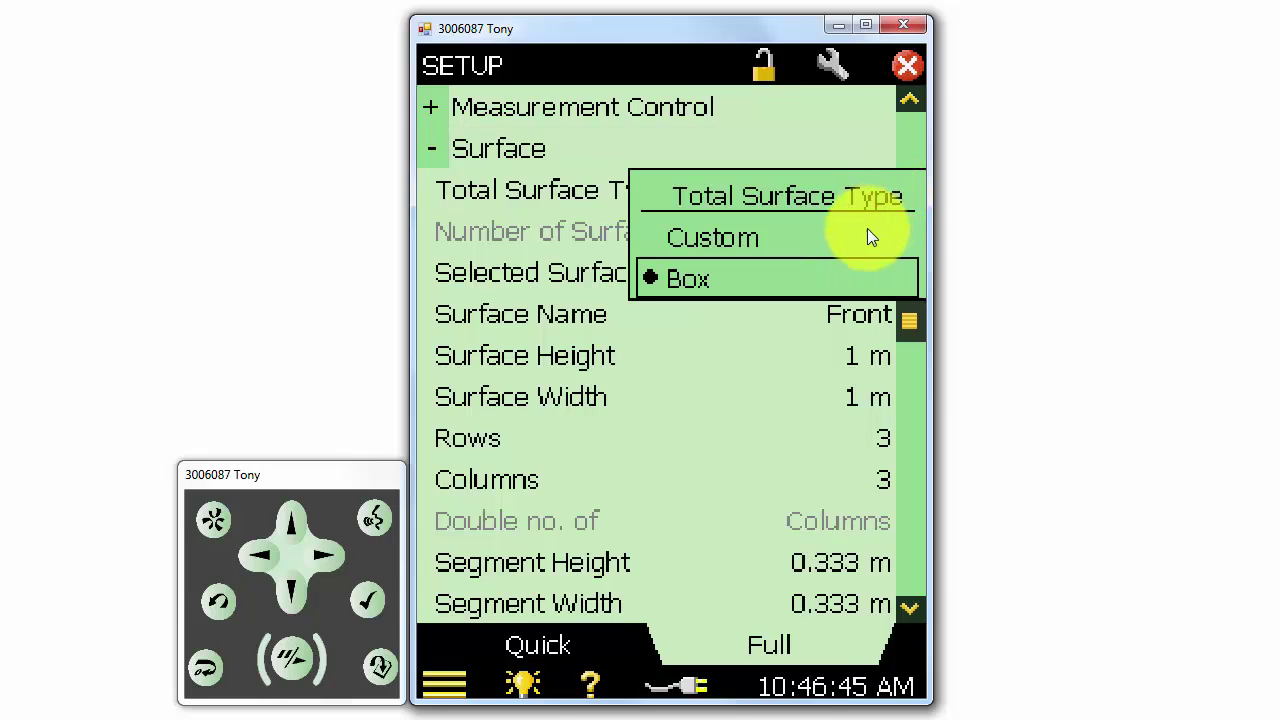
pyautogui.click(845, 274)
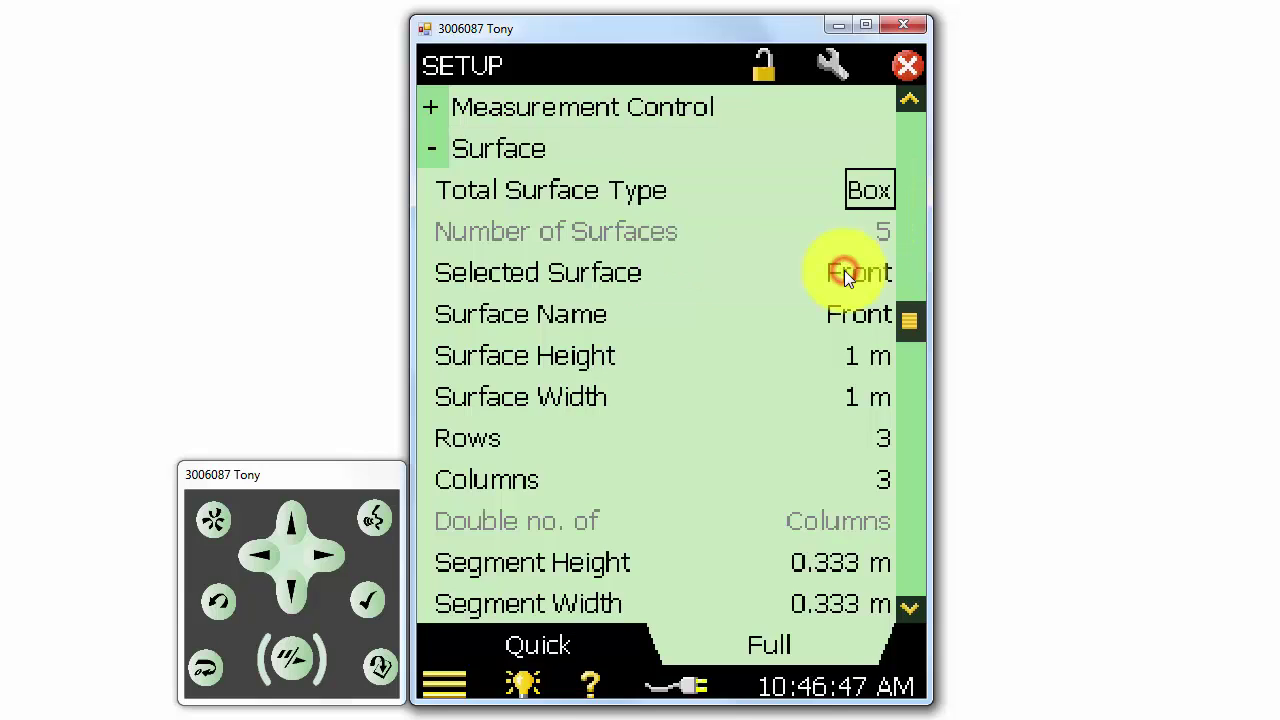
pyautogui.click(866, 276)
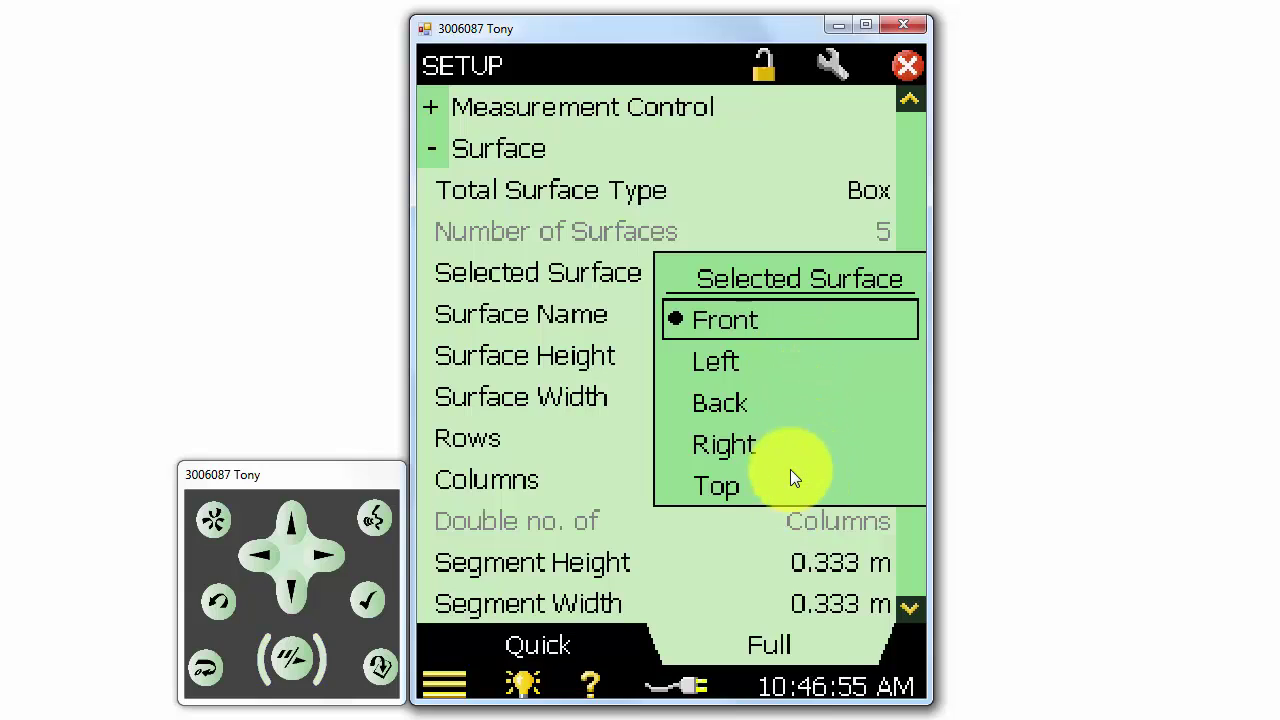
pyautogui.click(790, 319)
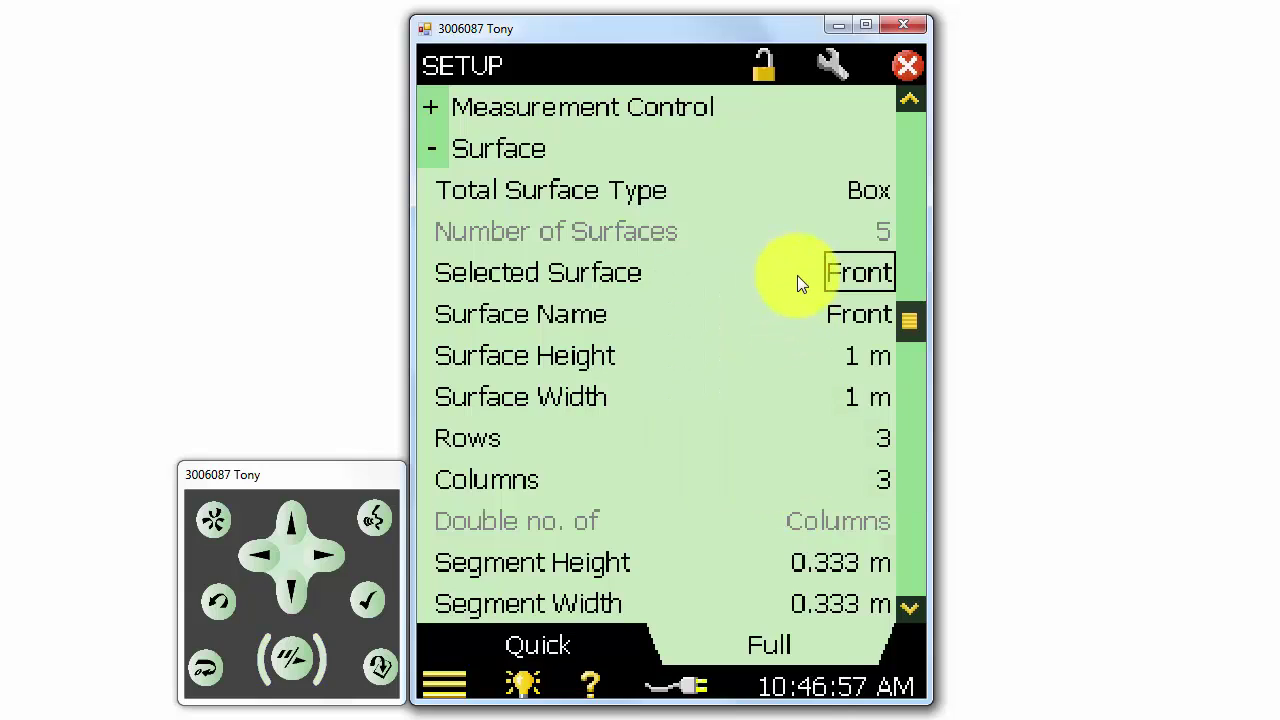
# Change the total surface type to Custom, accepting deletion of the defined surfaces, and set it back to Box.
pyautogui.click(884, 189)
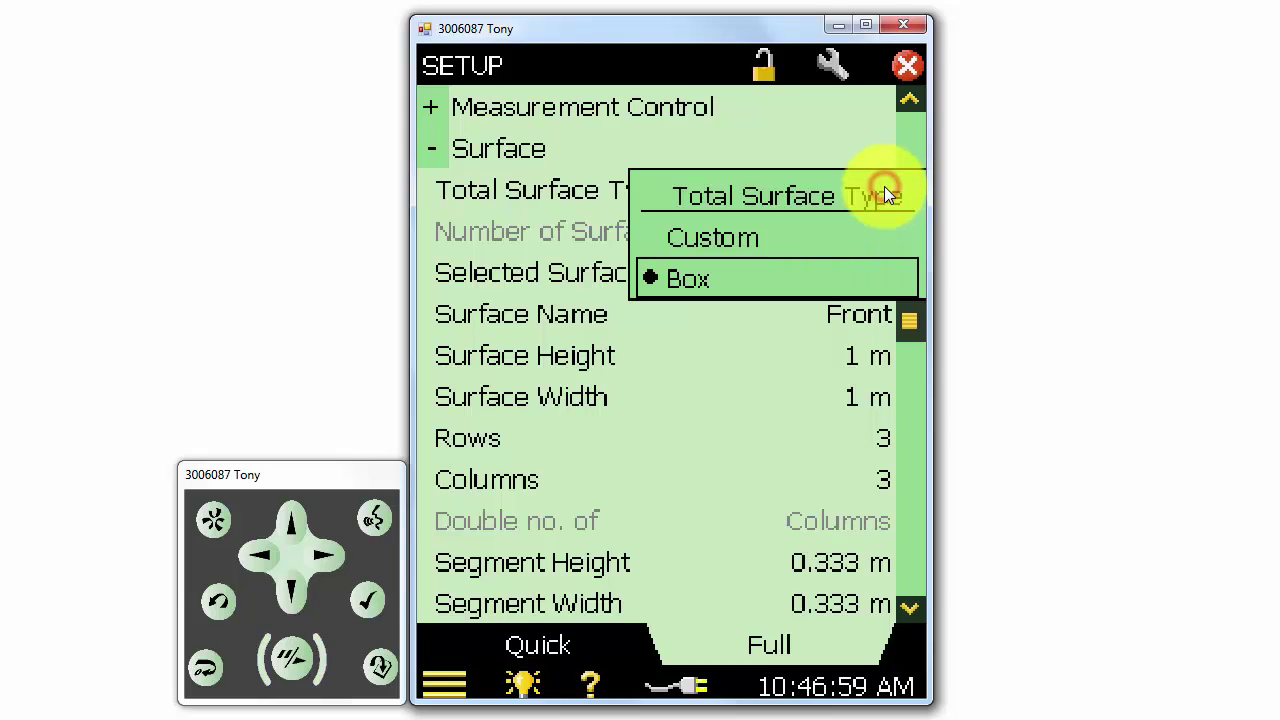
pyautogui.click(798, 240)
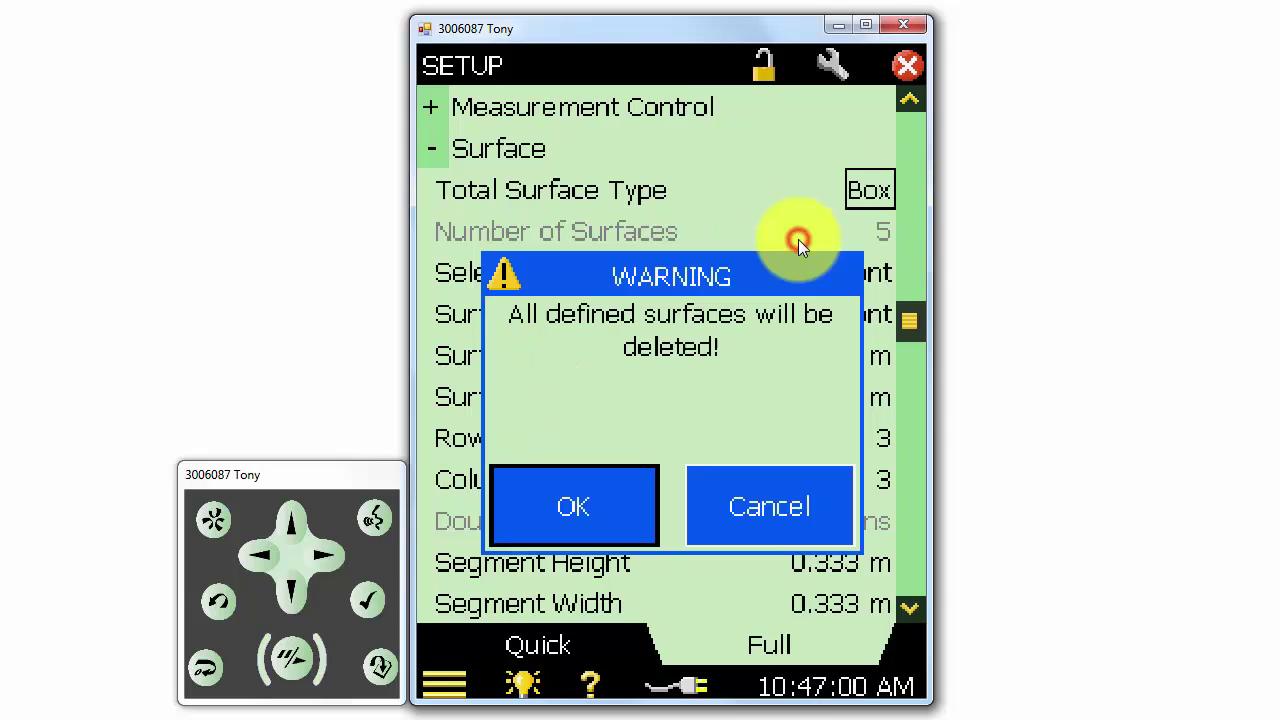
pyautogui.click(637, 509)
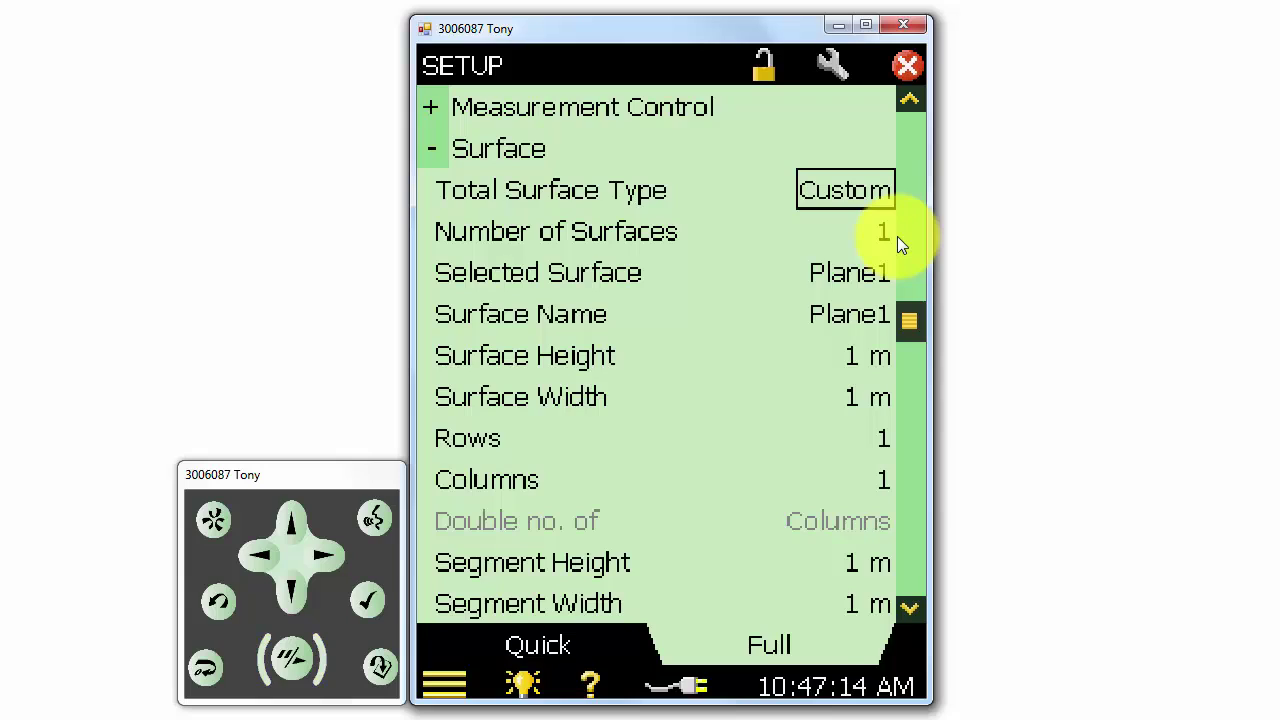
pyautogui.click(877, 200)
pyautogui.click(823, 280)
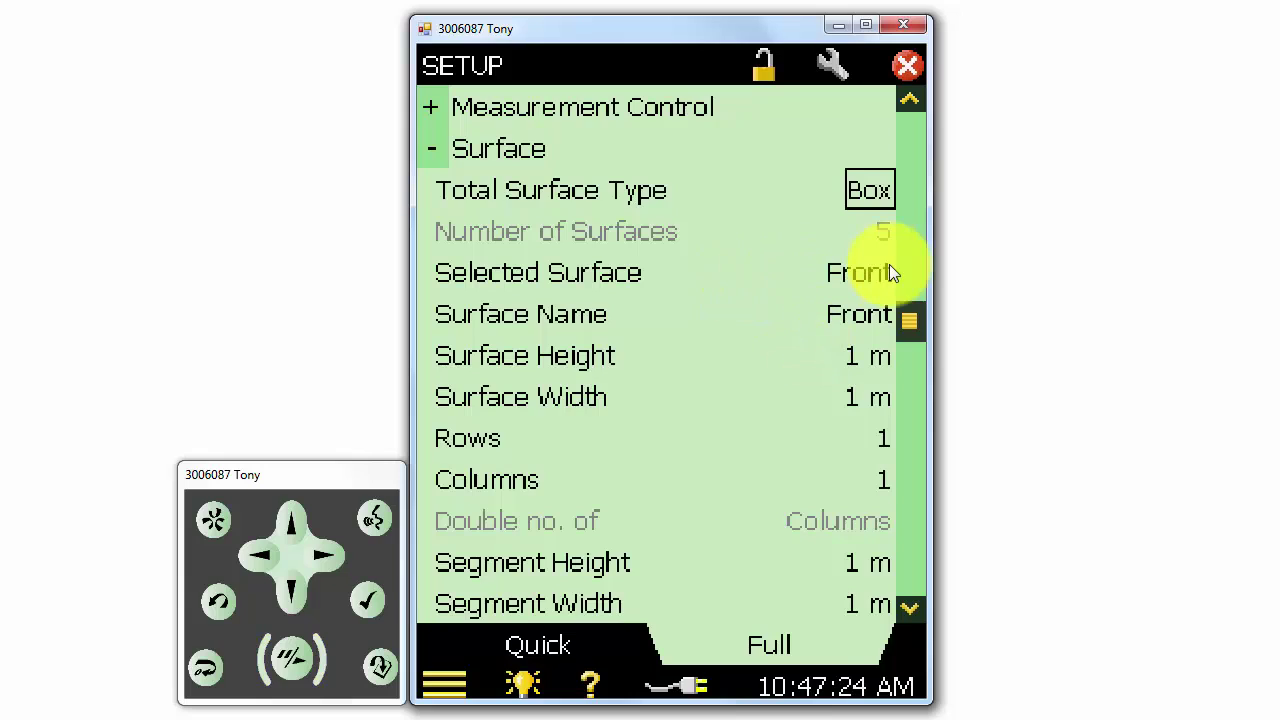
# Set the Front surface's height to 0.75 m.
pyautogui.click(859, 360)
pyautogui.click(849, 405)
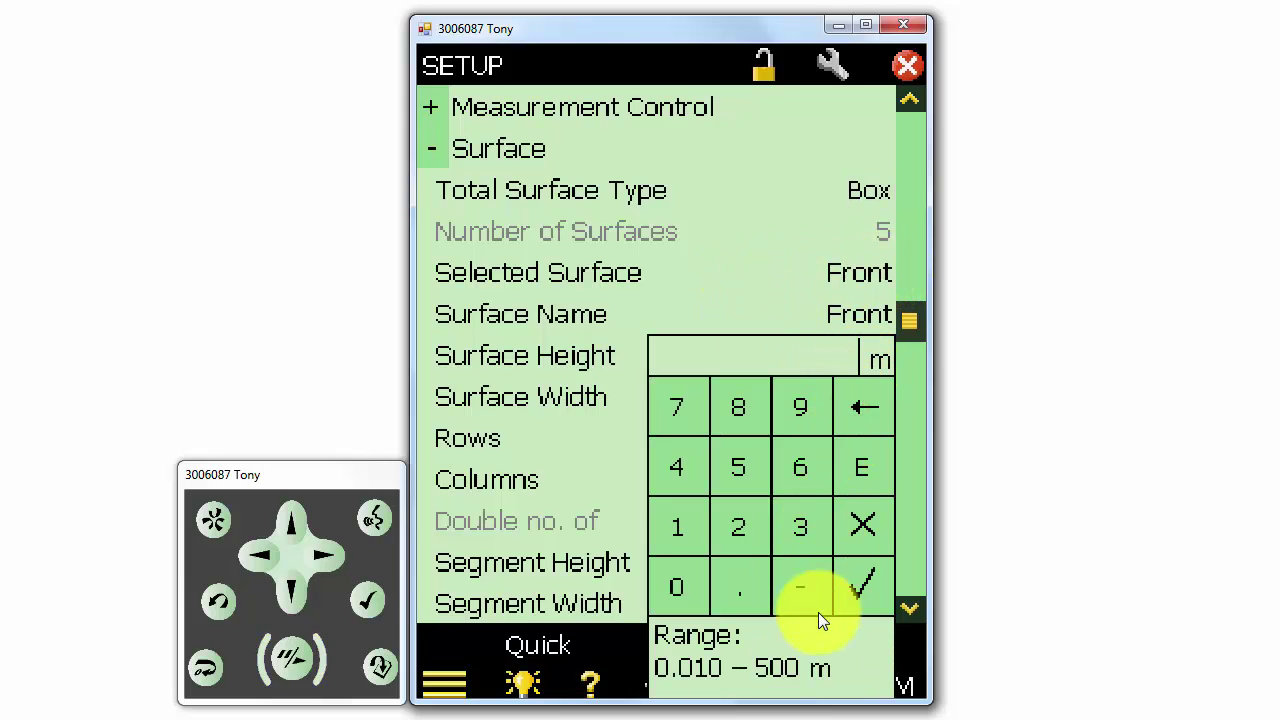
pyautogui.click(738, 592)
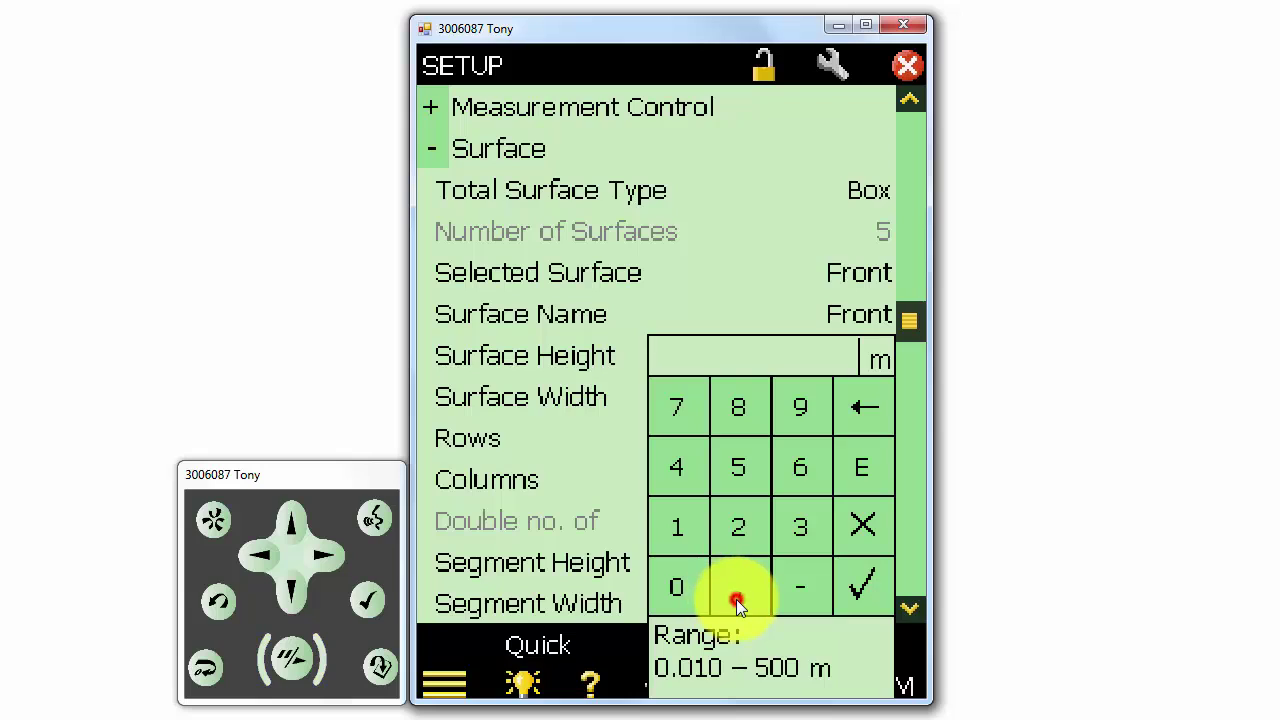
pyautogui.click(672, 412)
pyautogui.click(738, 462)
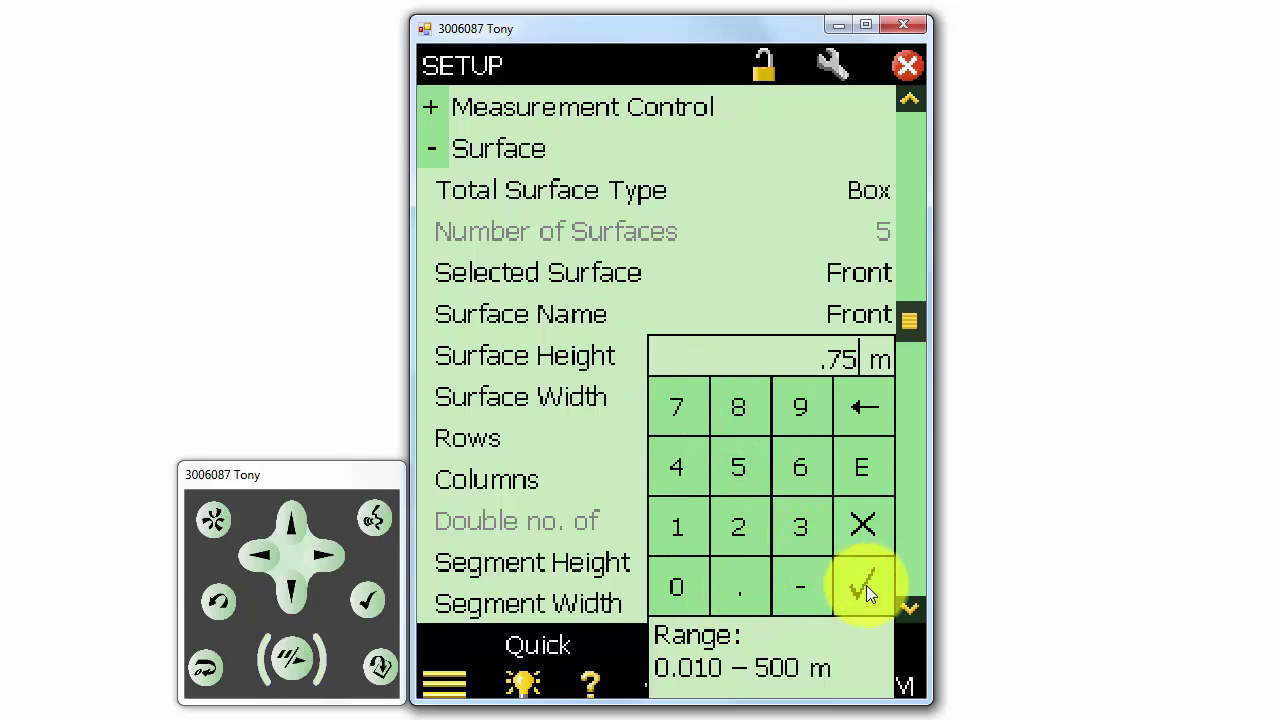
pyautogui.click(866, 586)
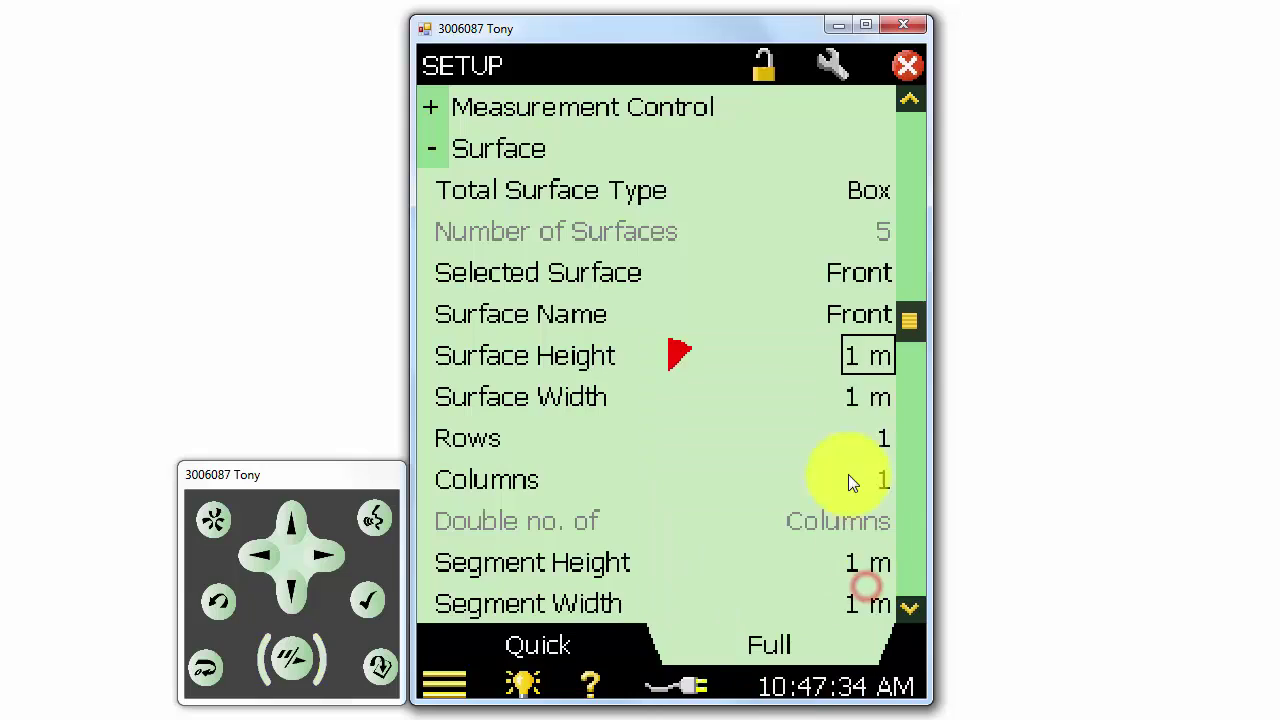
# Set the Front surface's width to 0.5 m.
pyautogui.click(867, 398)
pyautogui.click(866, 406)
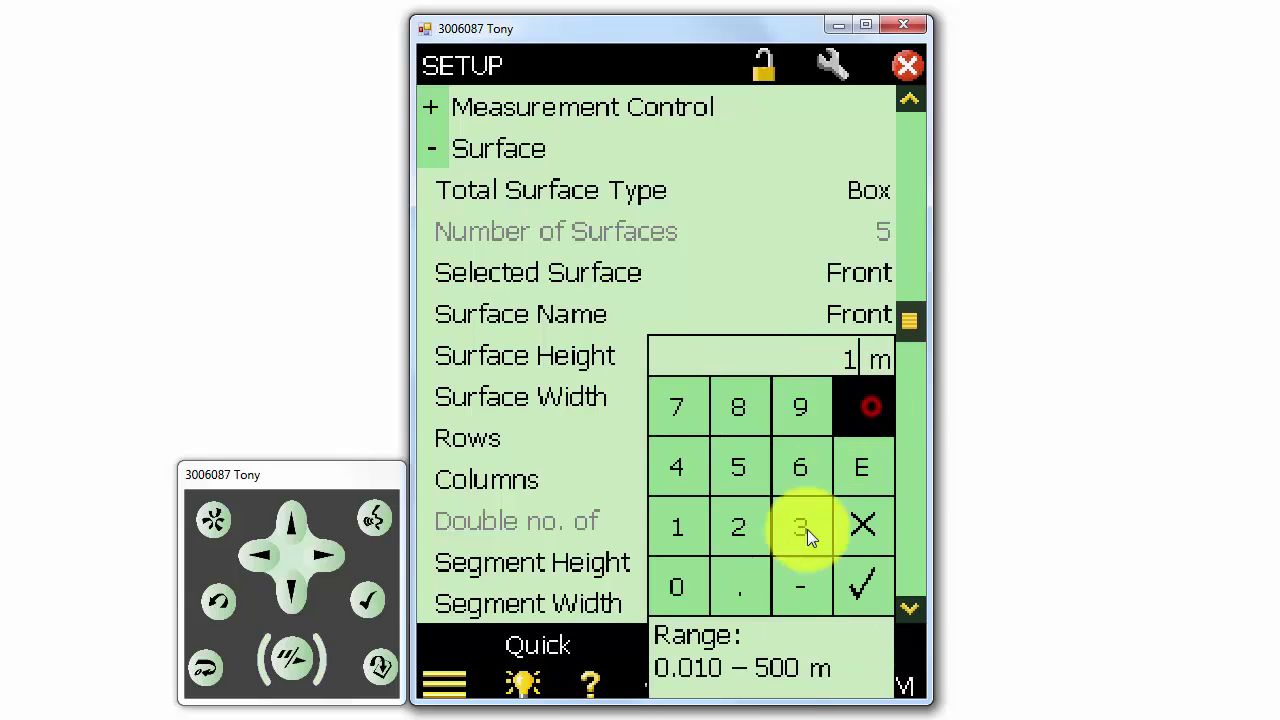
pyautogui.click(749, 588)
pyautogui.click(760, 478)
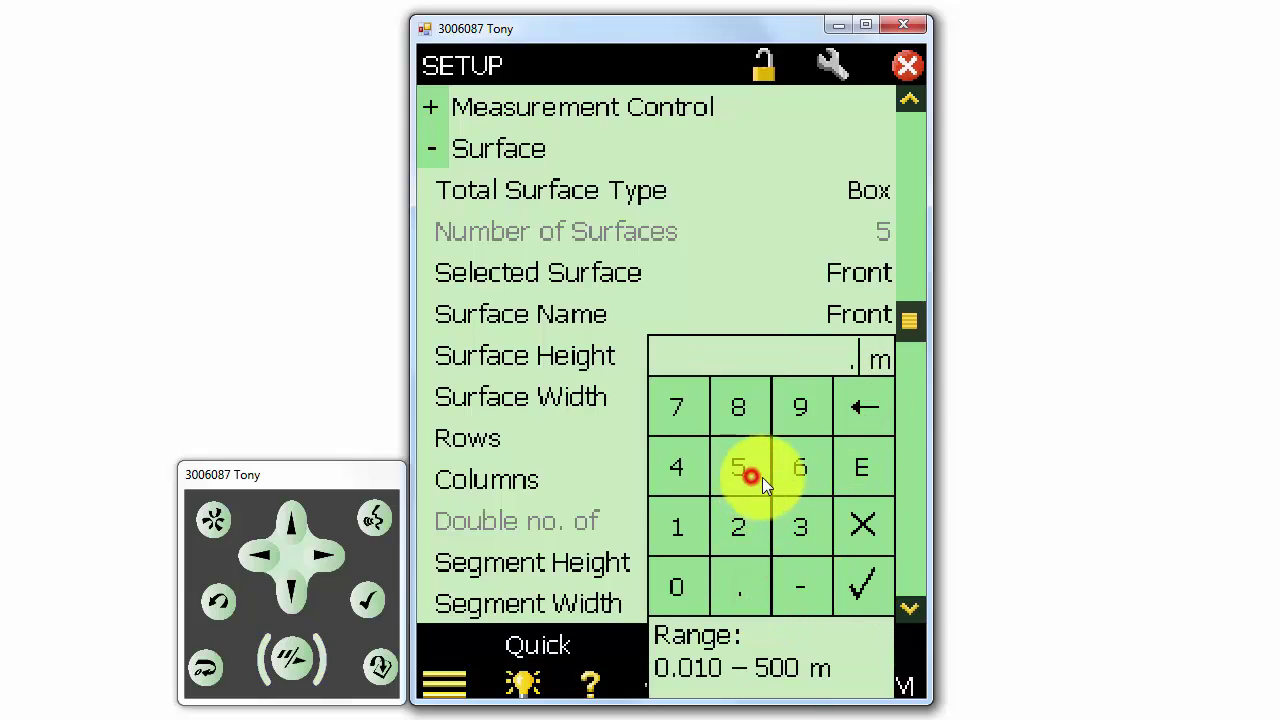
pyautogui.click(862, 596)
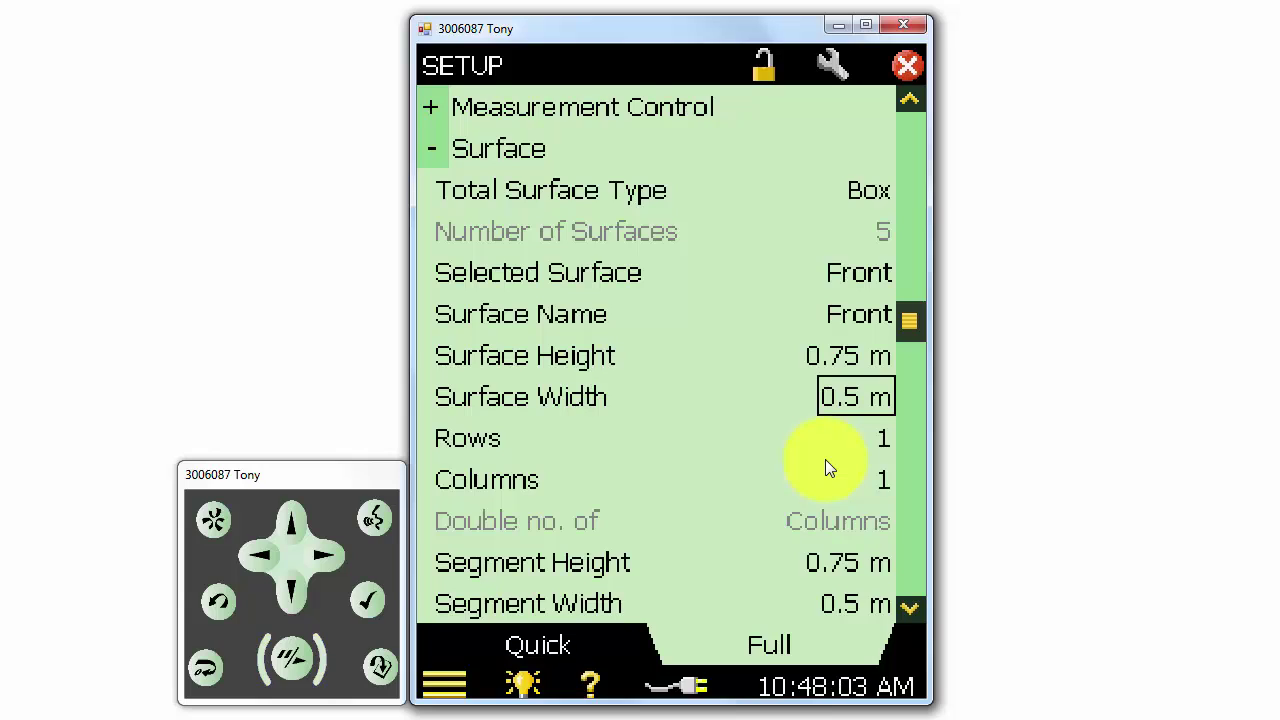
# Divide the Front surface into 3 rows and 4 columns.
pyautogui.click(879, 440)
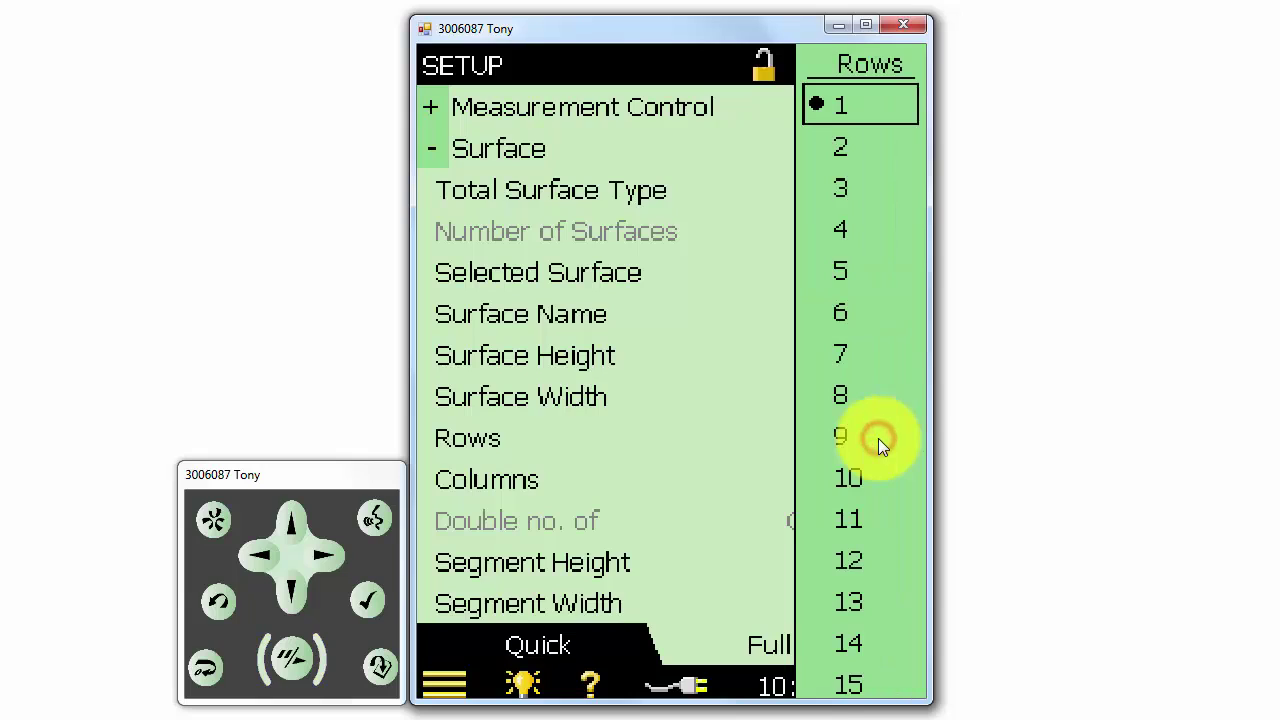
pyautogui.click(847, 188)
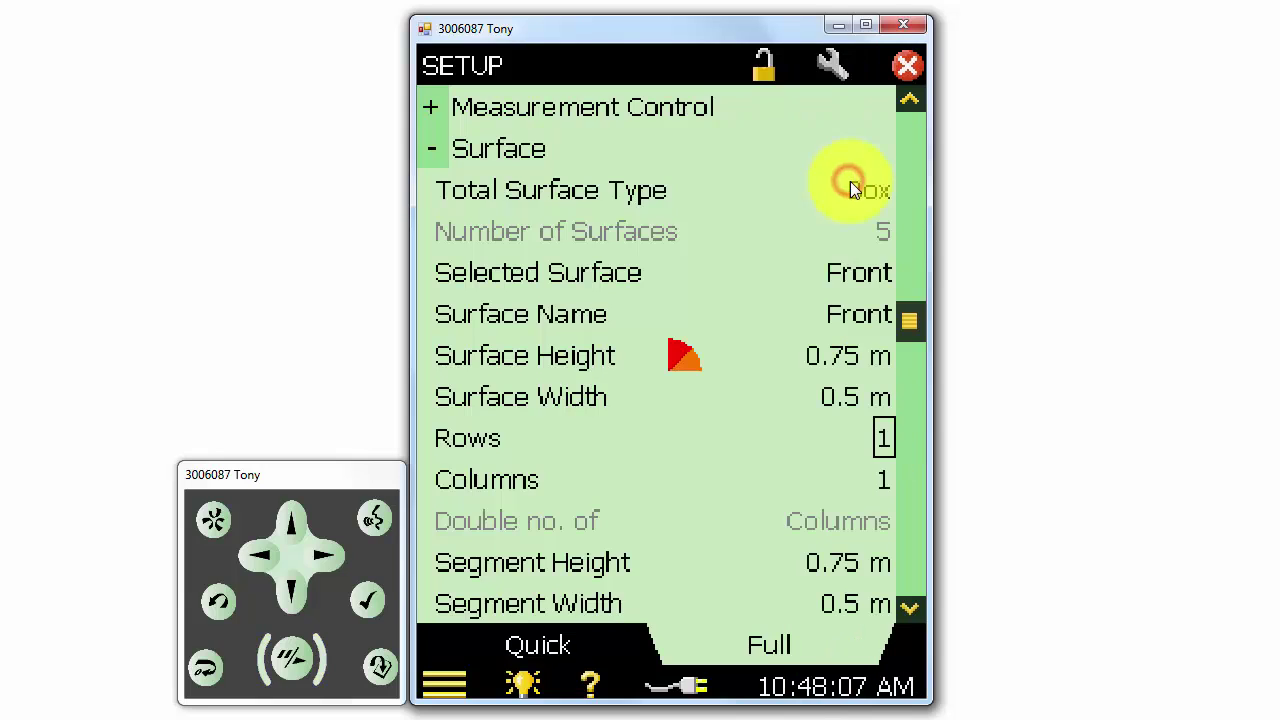
pyautogui.click(884, 483)
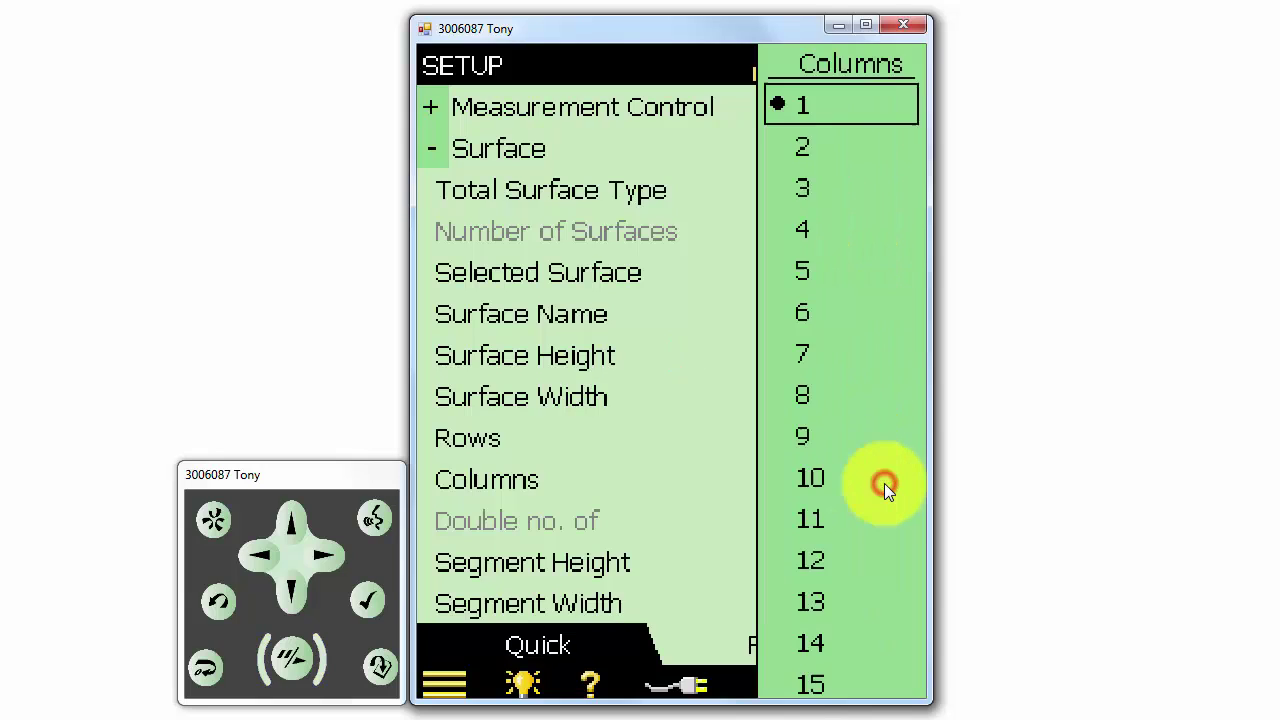
pyautogui.click(828, 224)
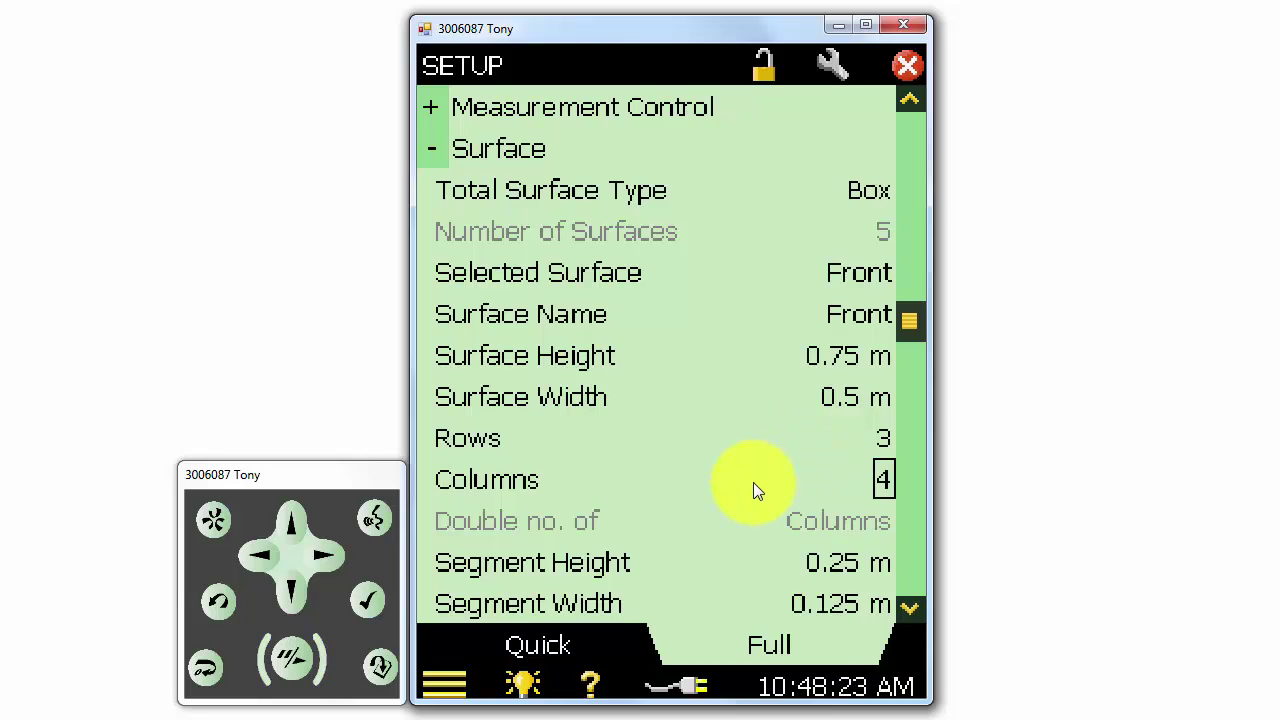
# Examine the Signal Recording settings and collapse that group again.
pyautogui.click(919, 612)
pyautogui.click(918, 612)
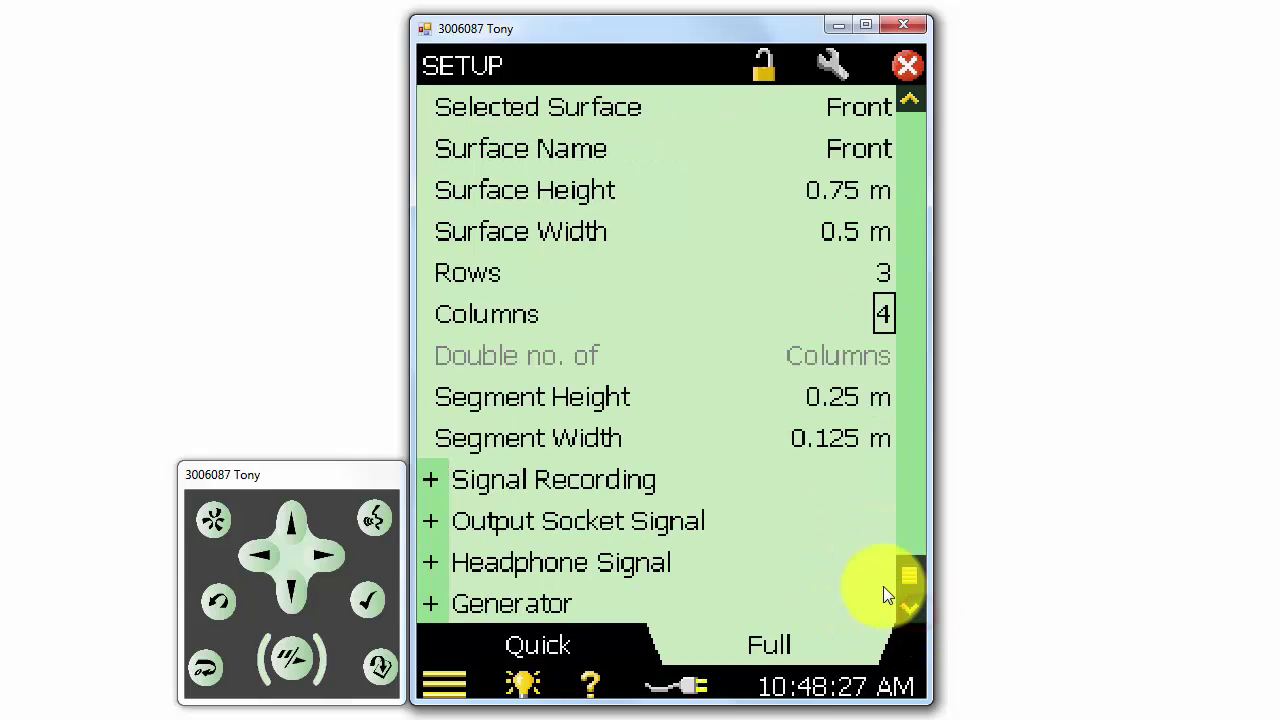
pyautogui.click(436, 479)
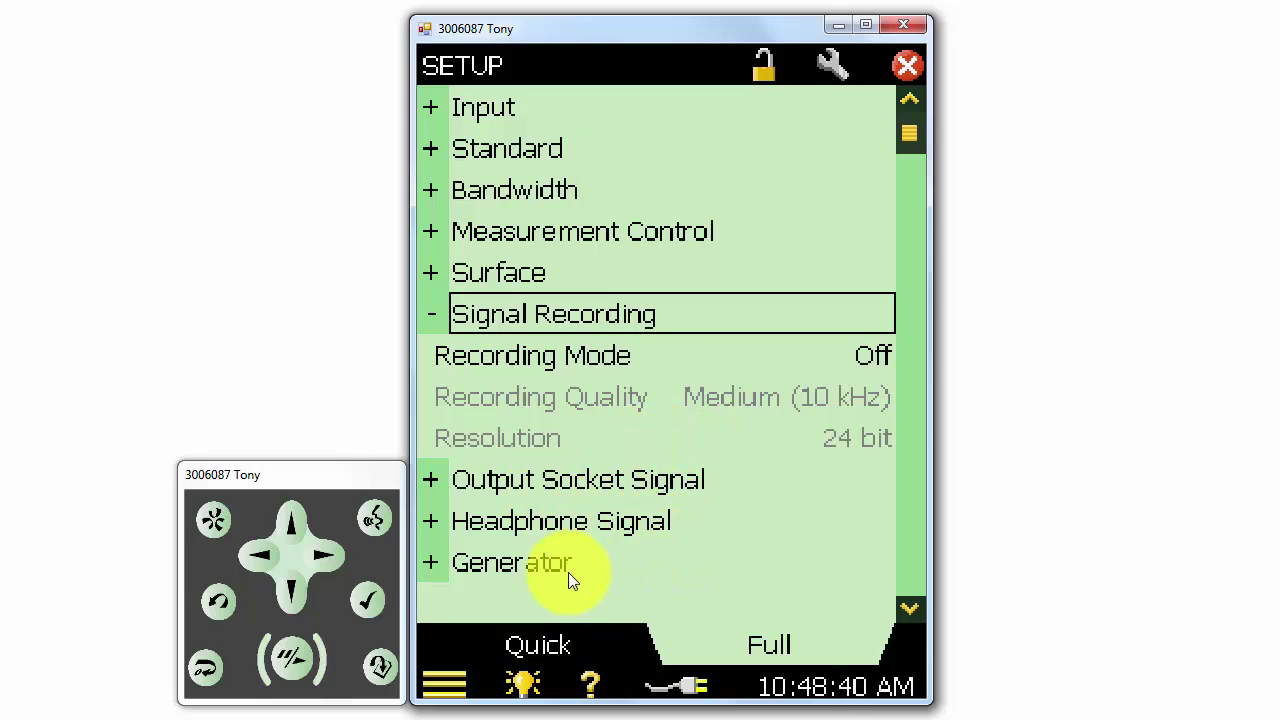
pyautogui.click(438, 316)
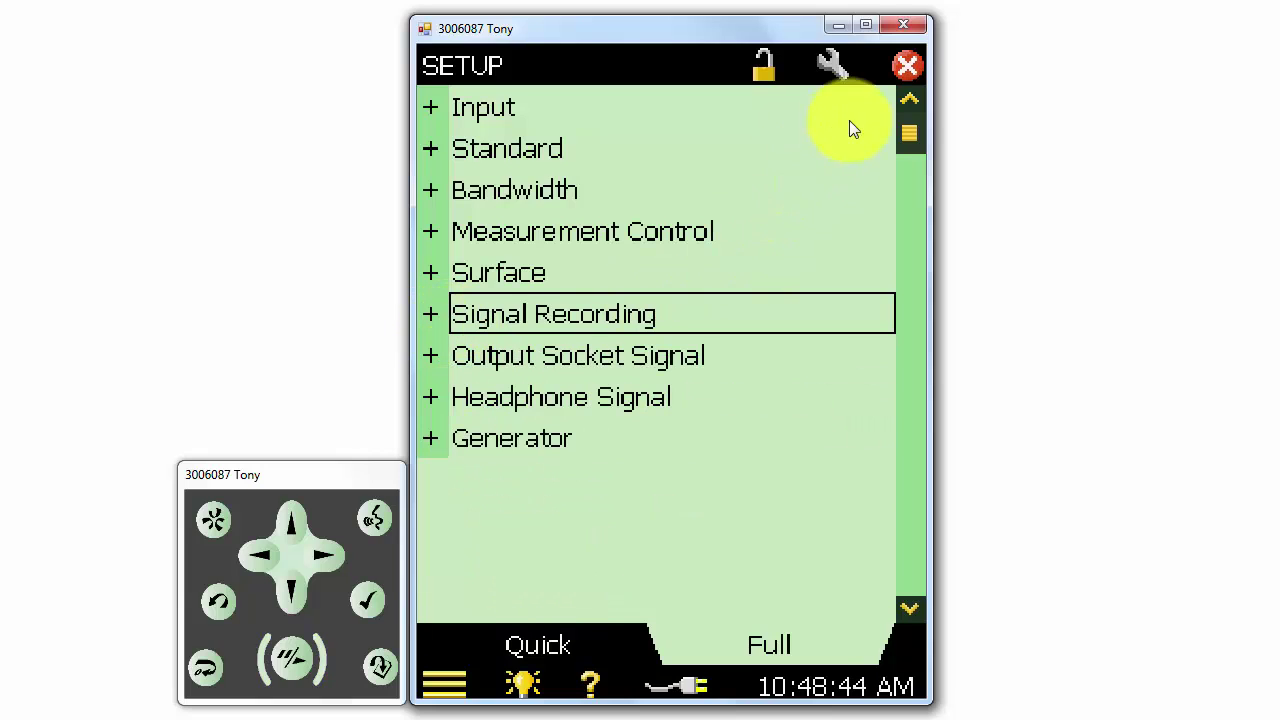
# Close the setup and, from the surface view, capture a photo of the loudspeaker as a new image annotation.
pyautogui.click(907, 66)
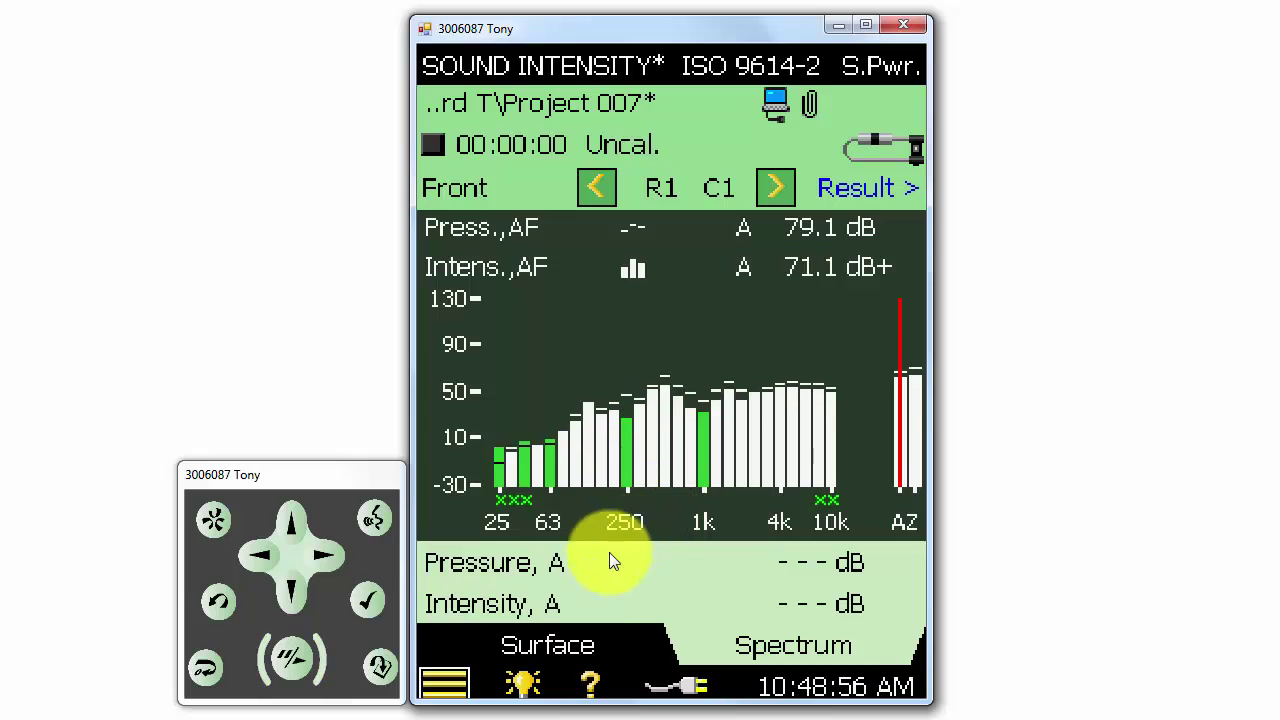
pyautogui.click(552, 647)
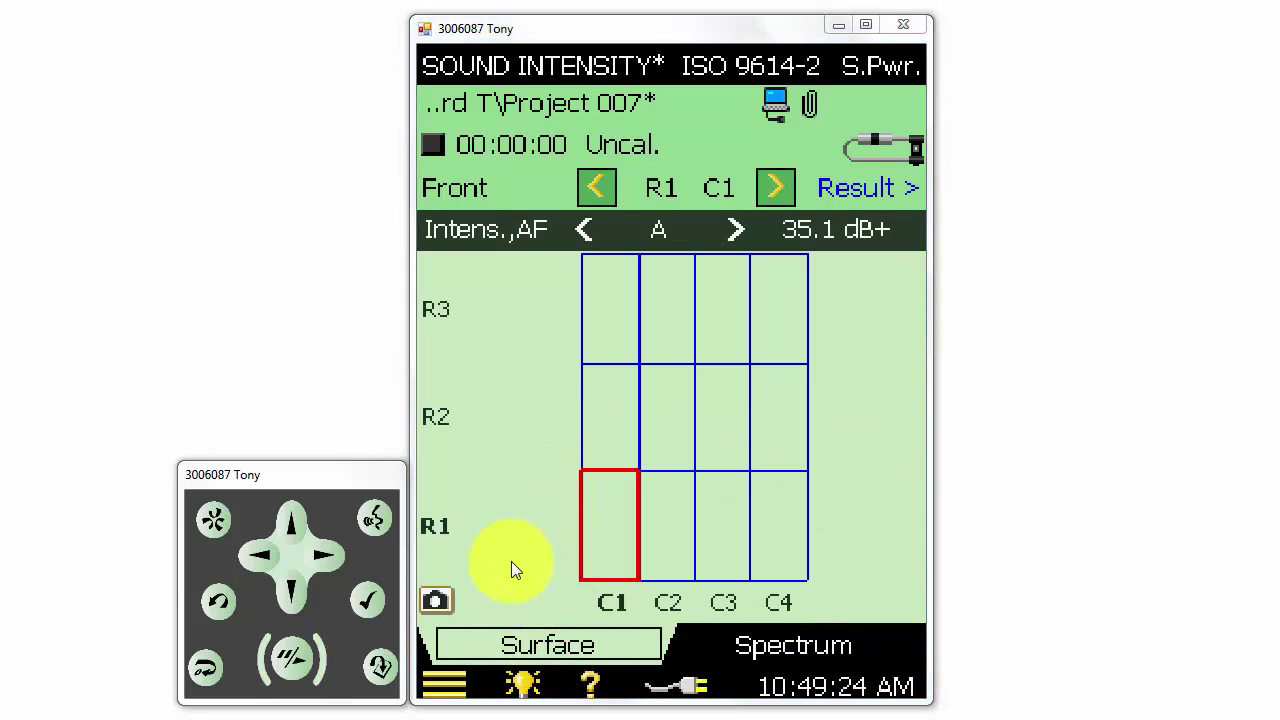
pyautogui.click(435, 600)
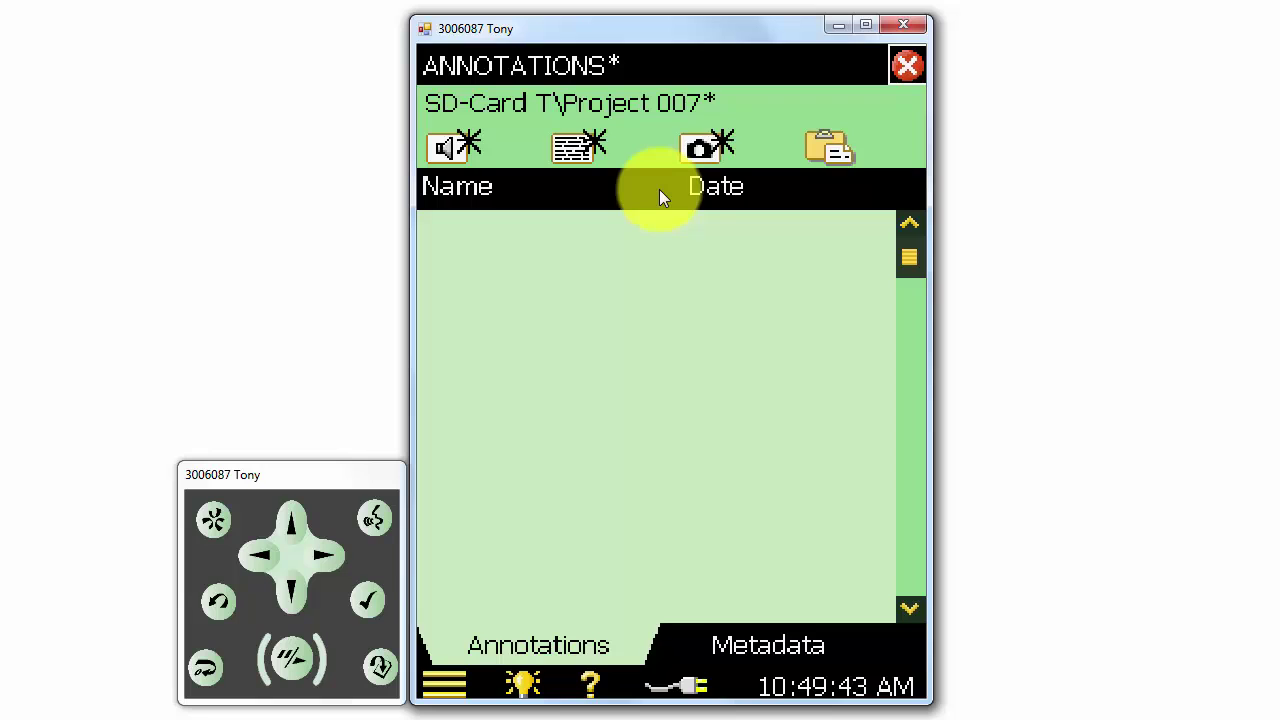
pyautogui.click(711, 147)
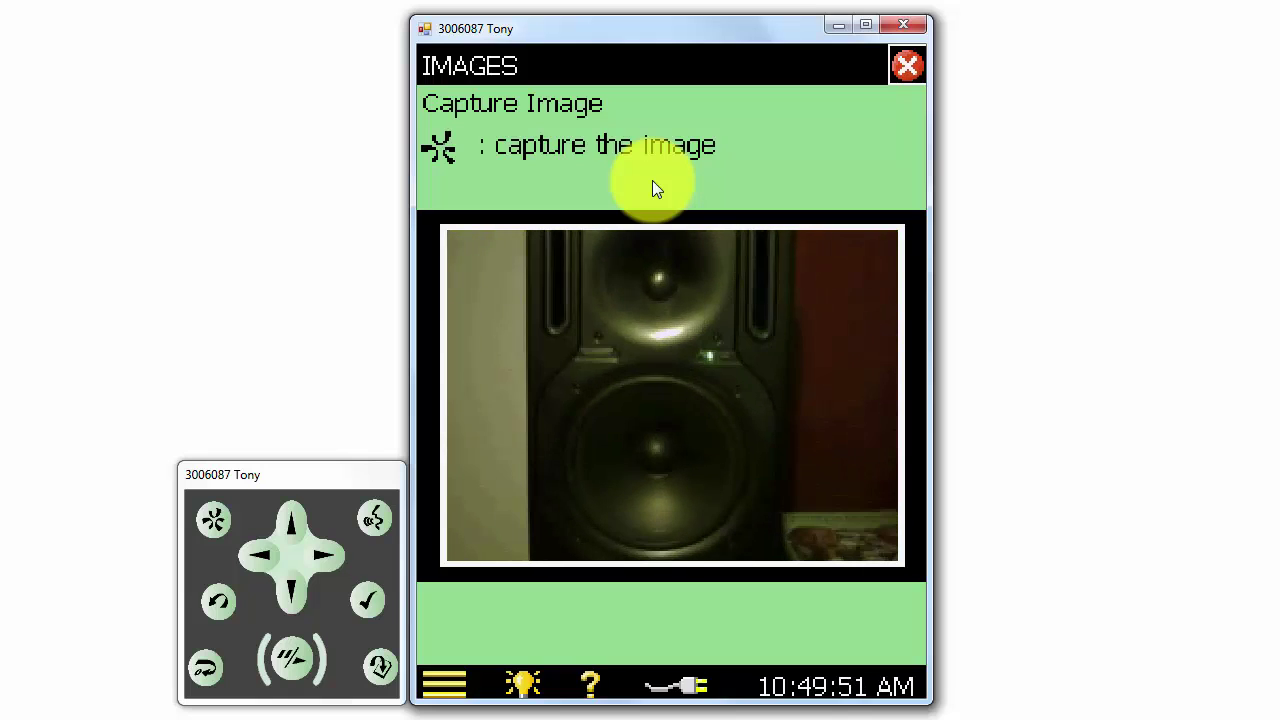
pyautogui.press('Return')
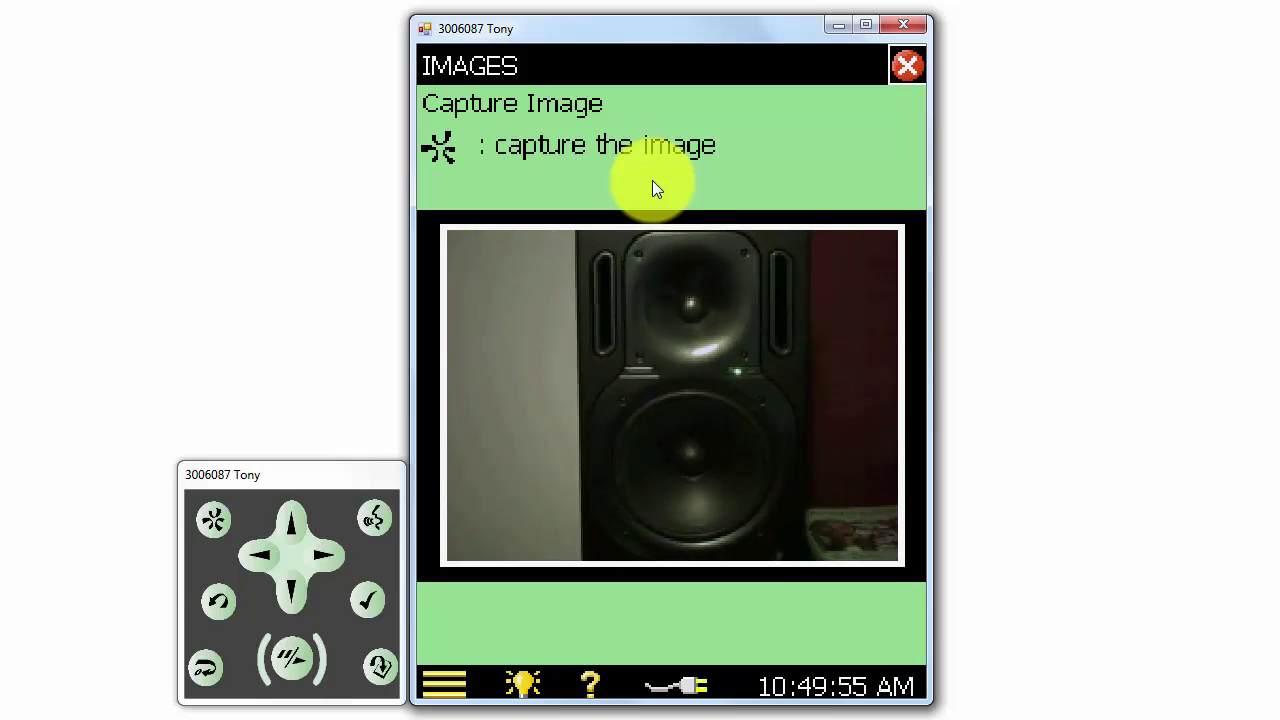
pyautogui.press('Return')
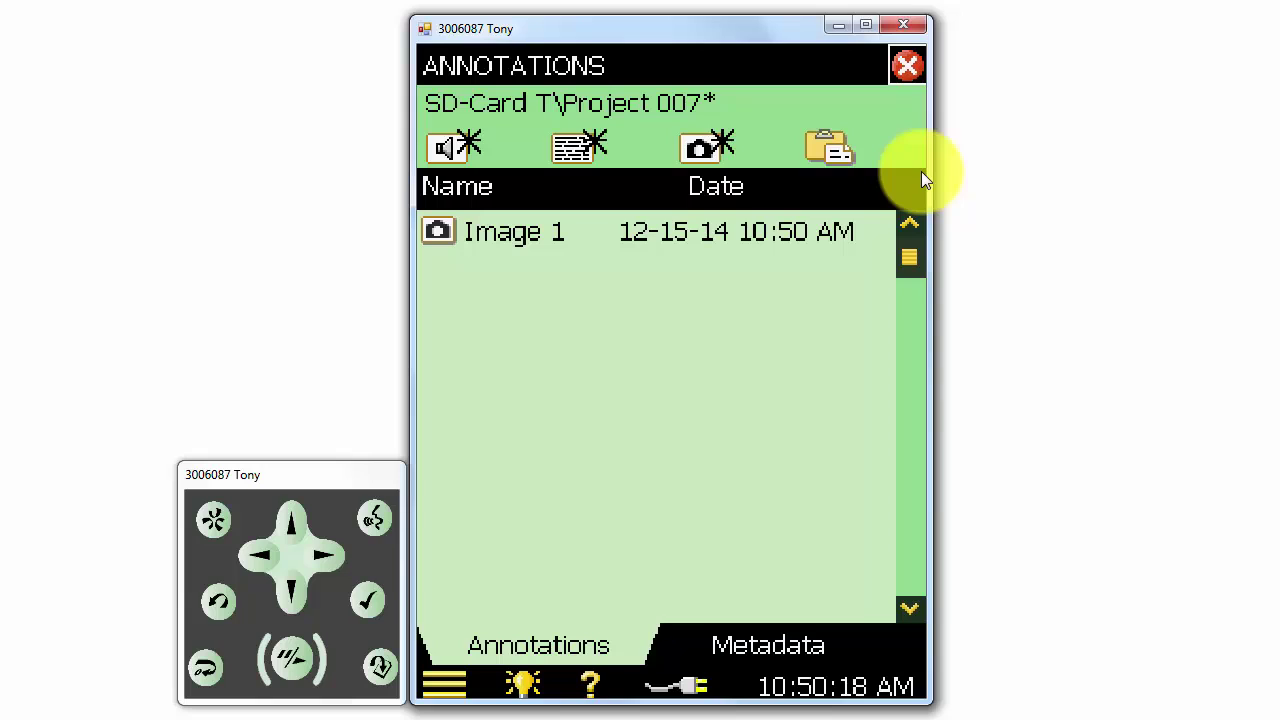
pyautogui.press('Return')
# Select Image 1 for the surface and fit the grid rectangle to the outline of the loudspeaker's front.
pyautogui.click(515, 232)
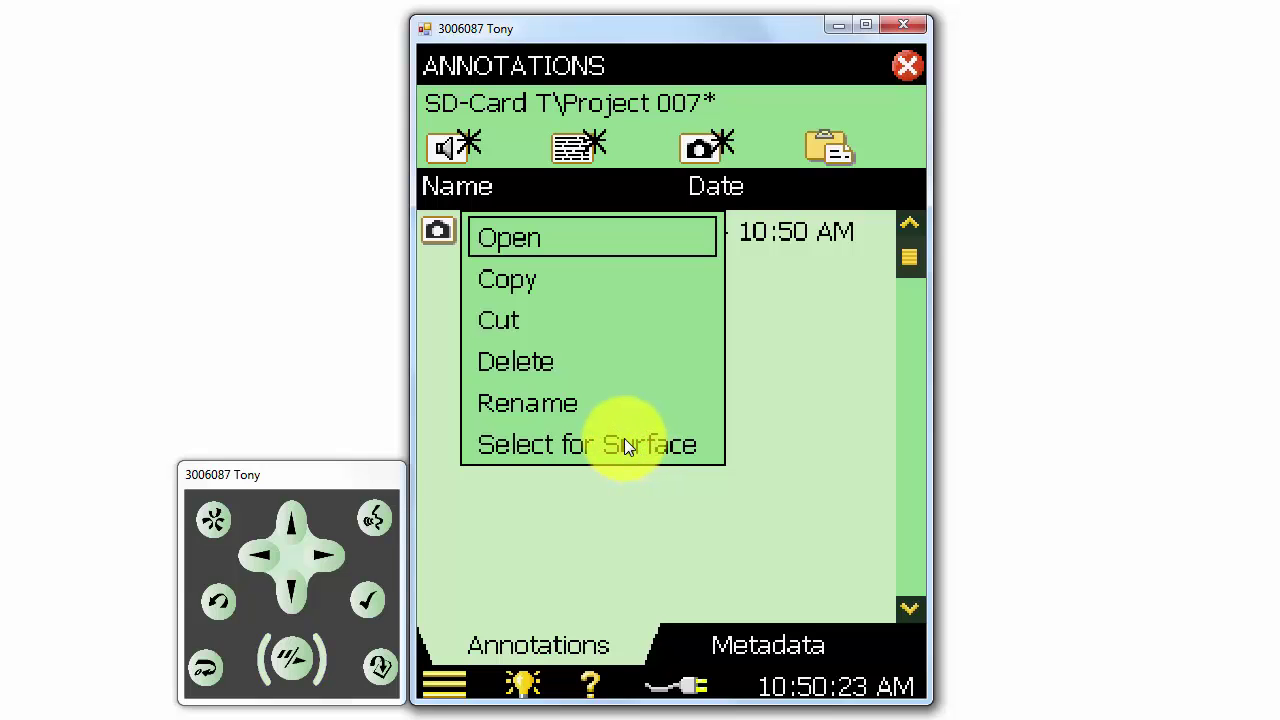
pyautogui.click(621, 452)
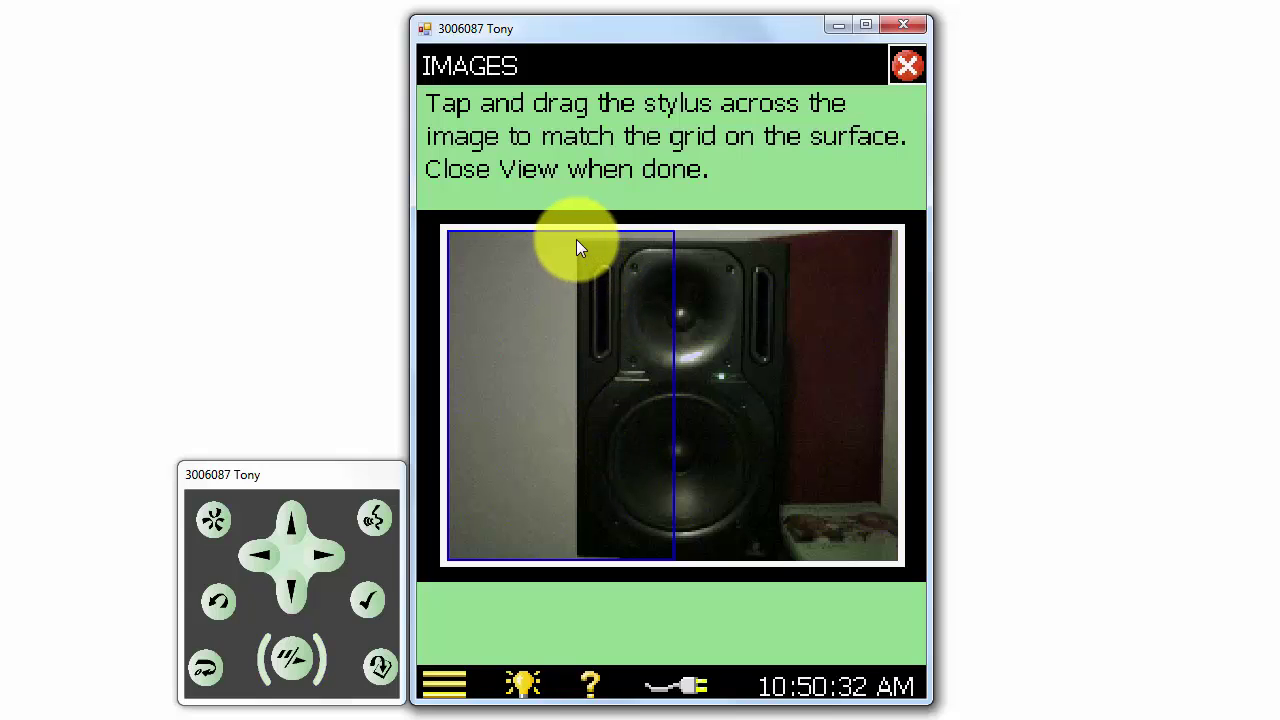
pyautogui.moveTo(576, 241); pyautogui.dragTo(776, 577)
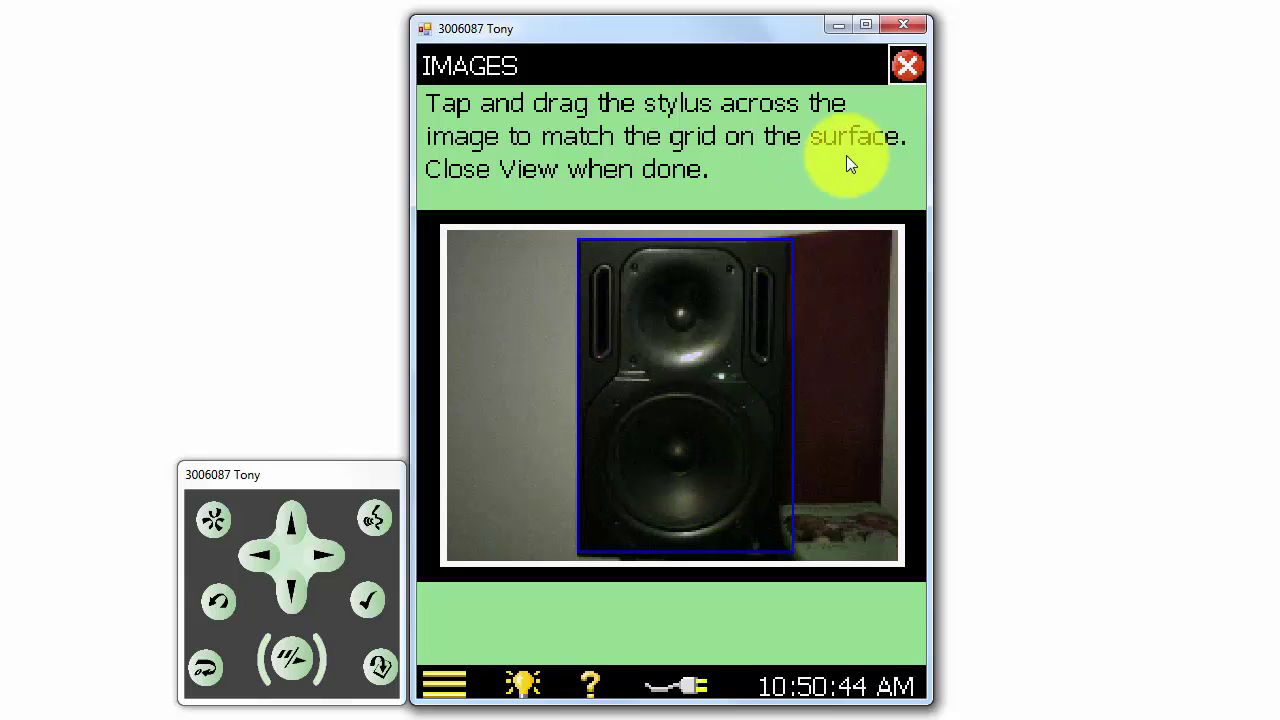
pyautogui.click(907, 68)
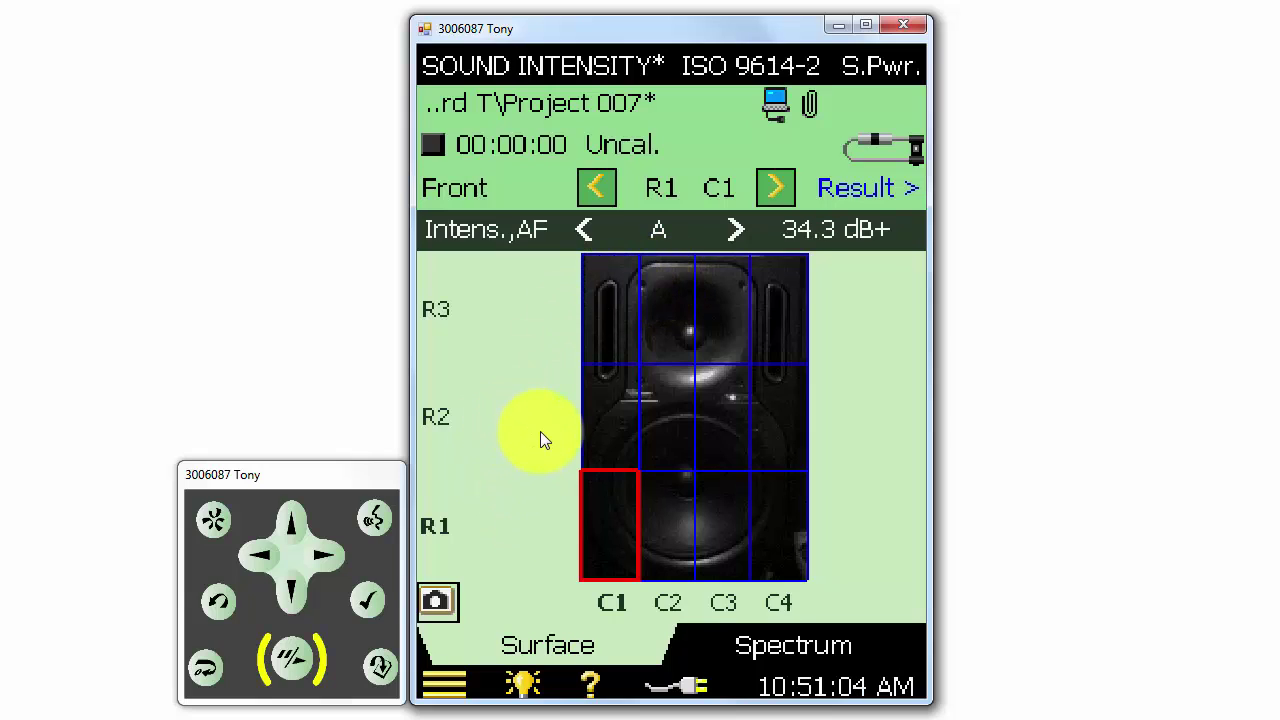
# View the Left surface's segment grid and switch back to the Front surface.
pyautogui.click(483, 192)
pyautogui.click(498, 242)
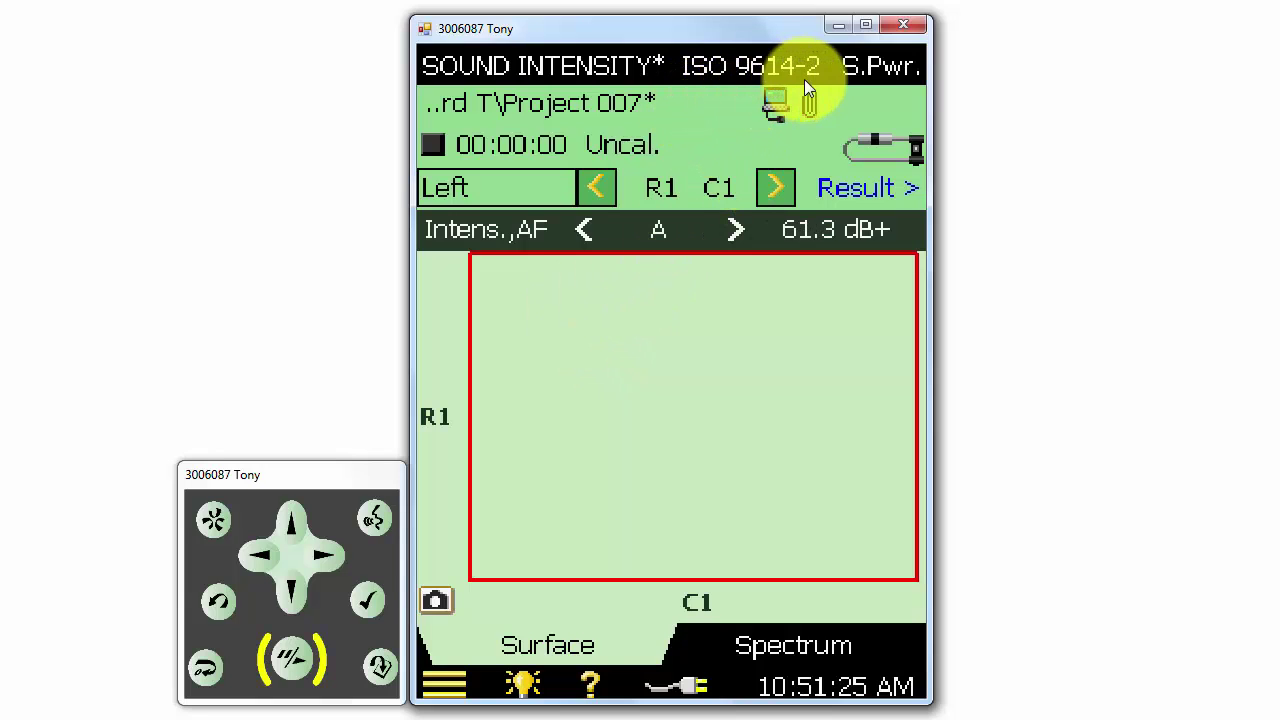
pyautogui.click(501, 184)
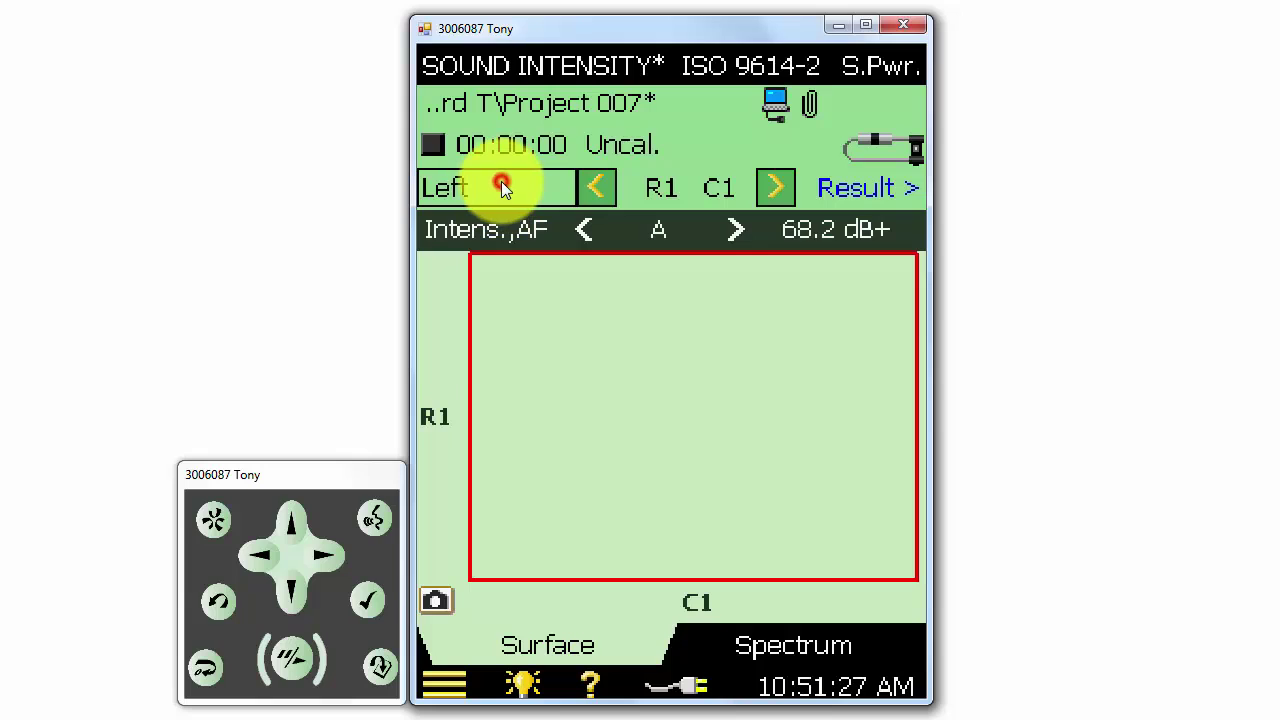
pyautogui.click(497, 202)
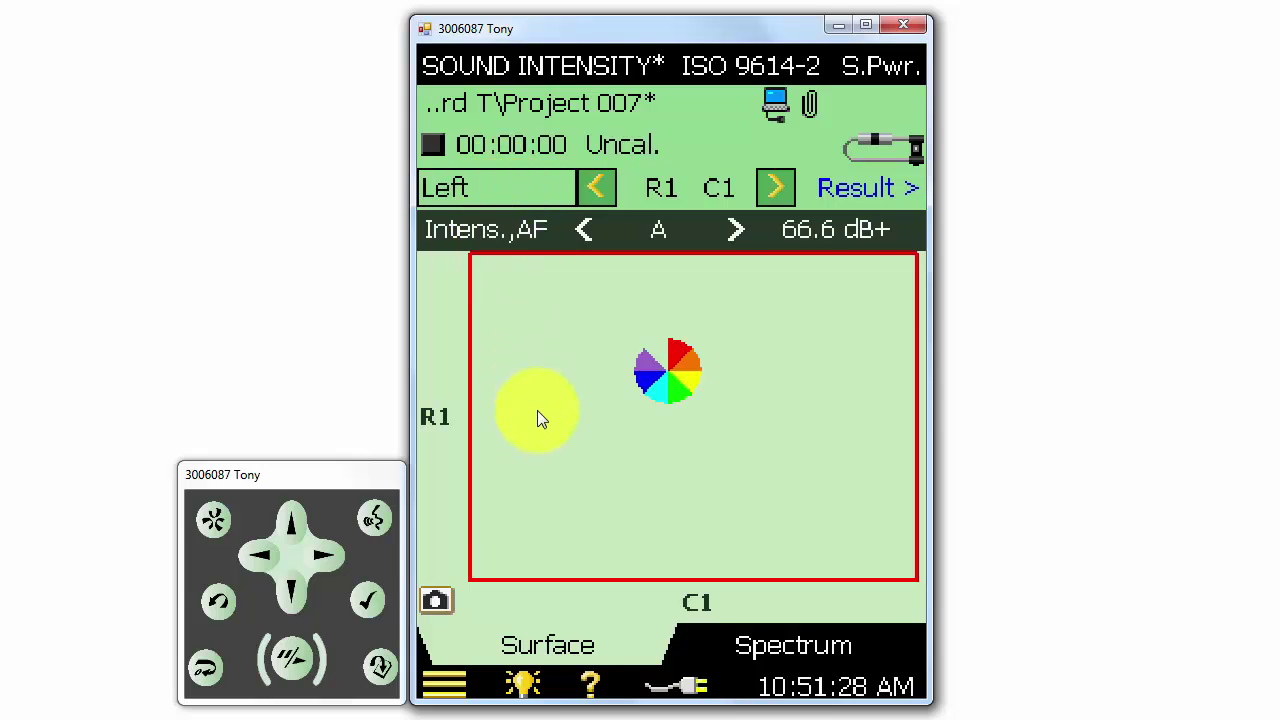
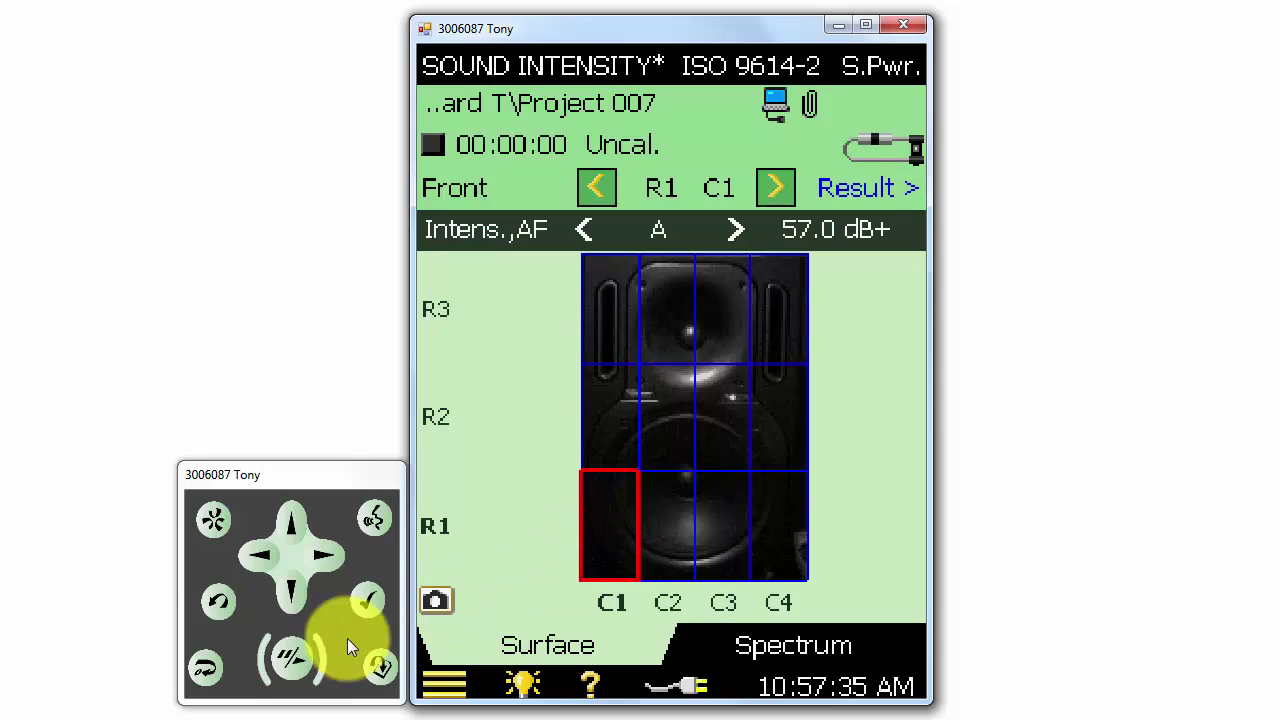
# Measure segment R1, C1 of the Front surface with two scans and save the result.
pyautogui.click(290, 654)
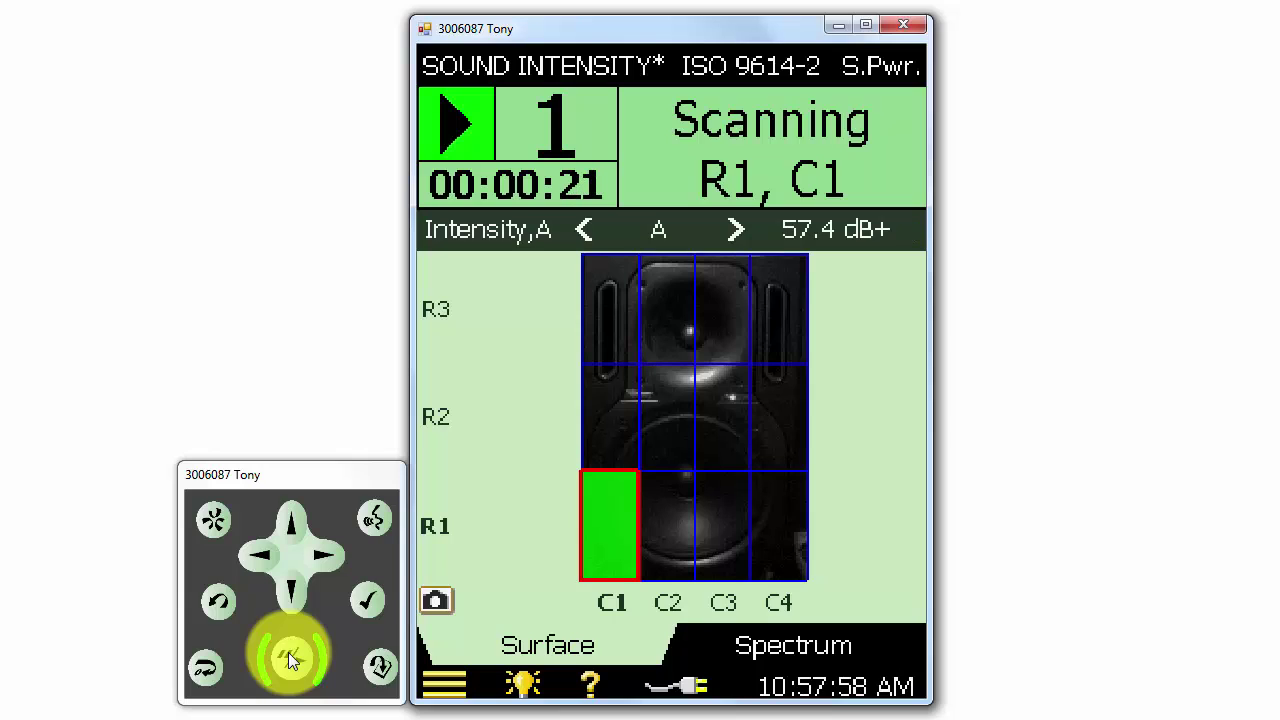
pyautogui.click(288, 657)
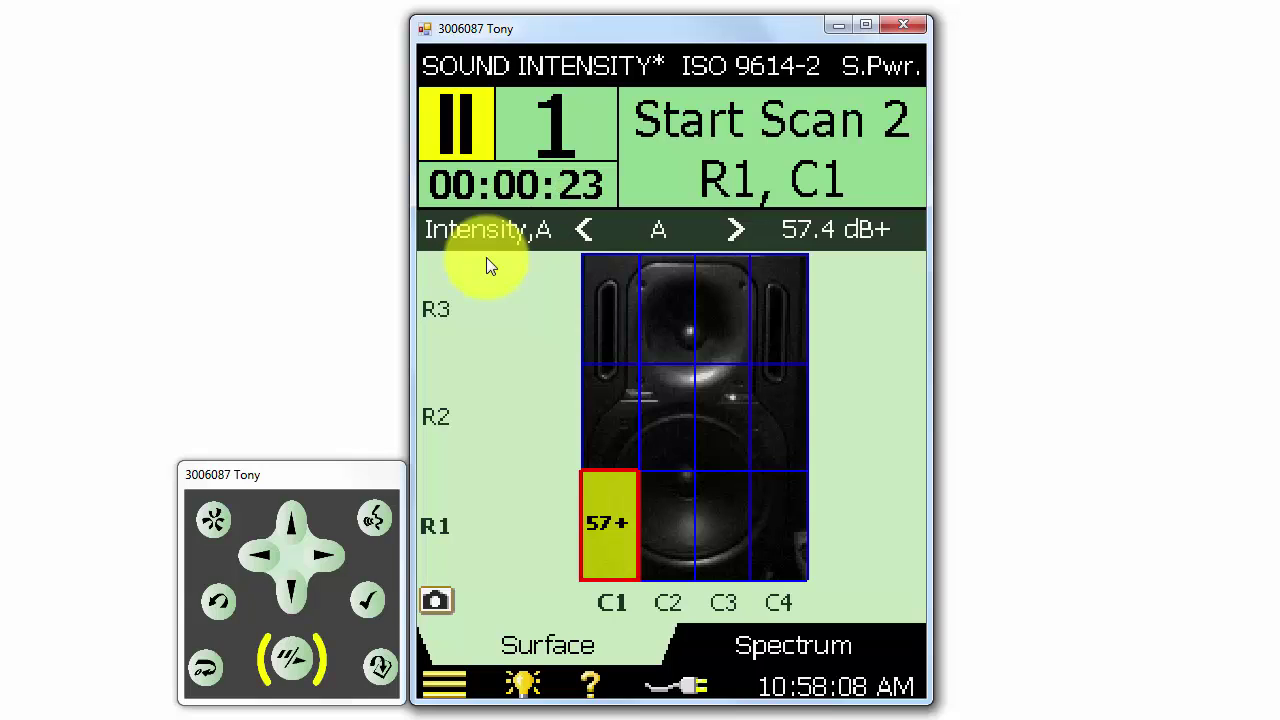
pyautogui.click(298, 664)
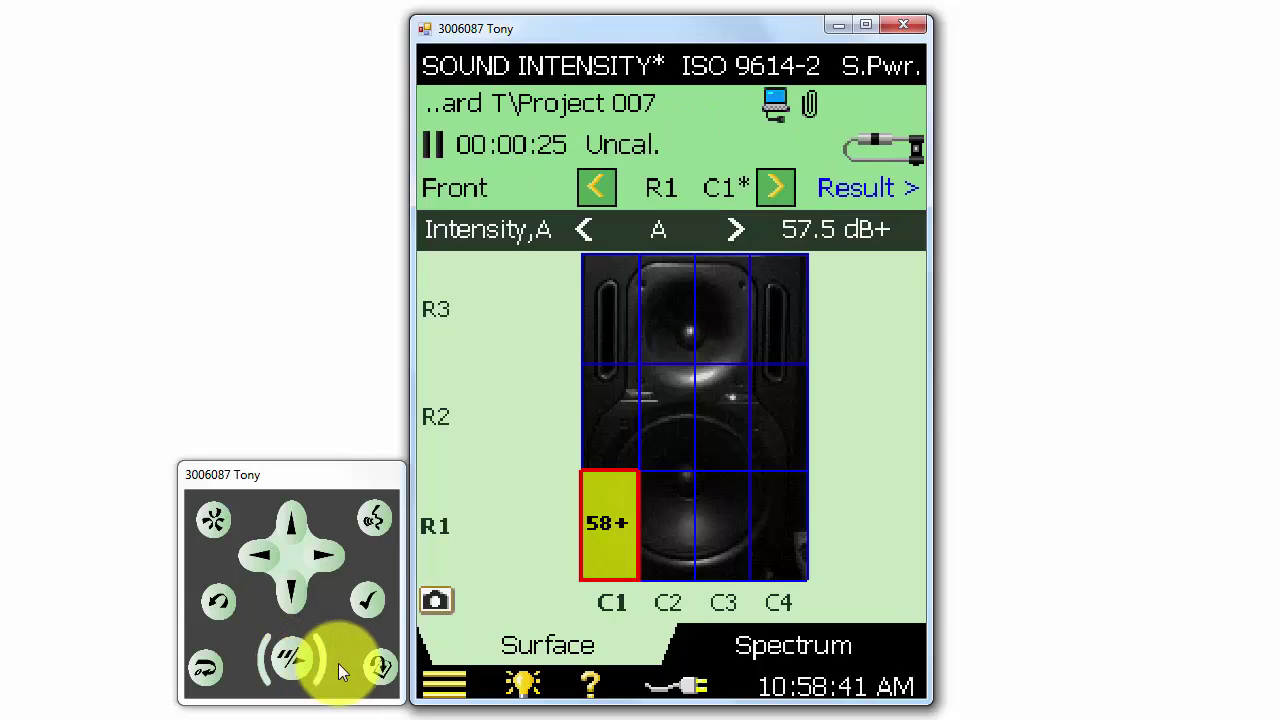
pyautogui.click(380, 670)
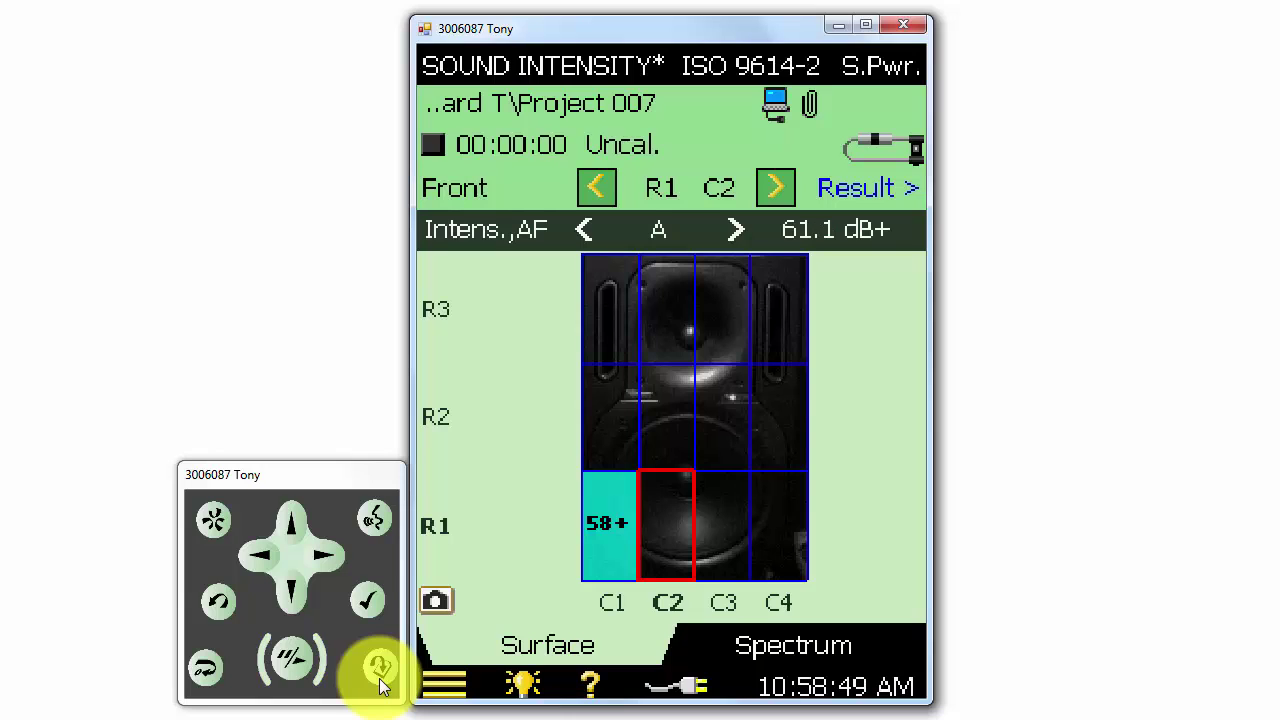
# Measure and save the remaining segments of the Front surface, from R1, C2 through R3, C4, with two scans each.
pyautogui.click(379, 672)
pyautogui.click(379, 672)
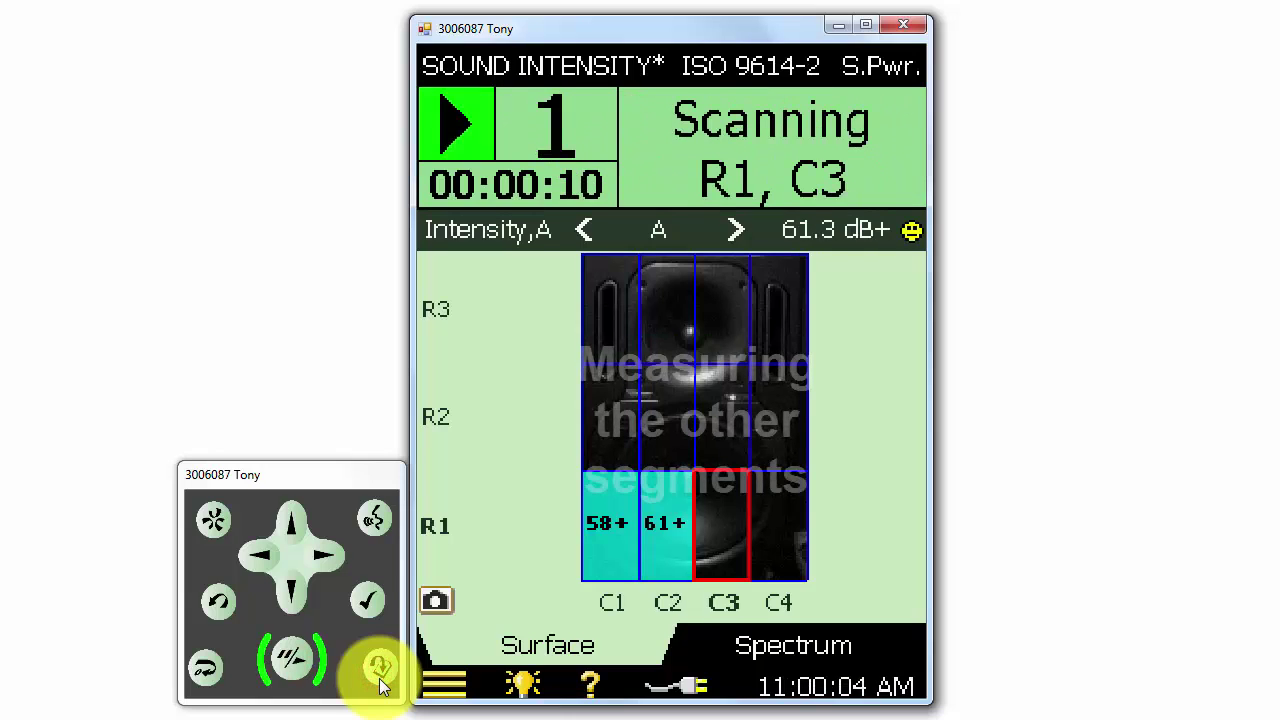
pyautogui.click(379, 672)
pyautogui.click(379, 672)
pyautogui.click(379, 672)
pyautogui.click(379, 672)
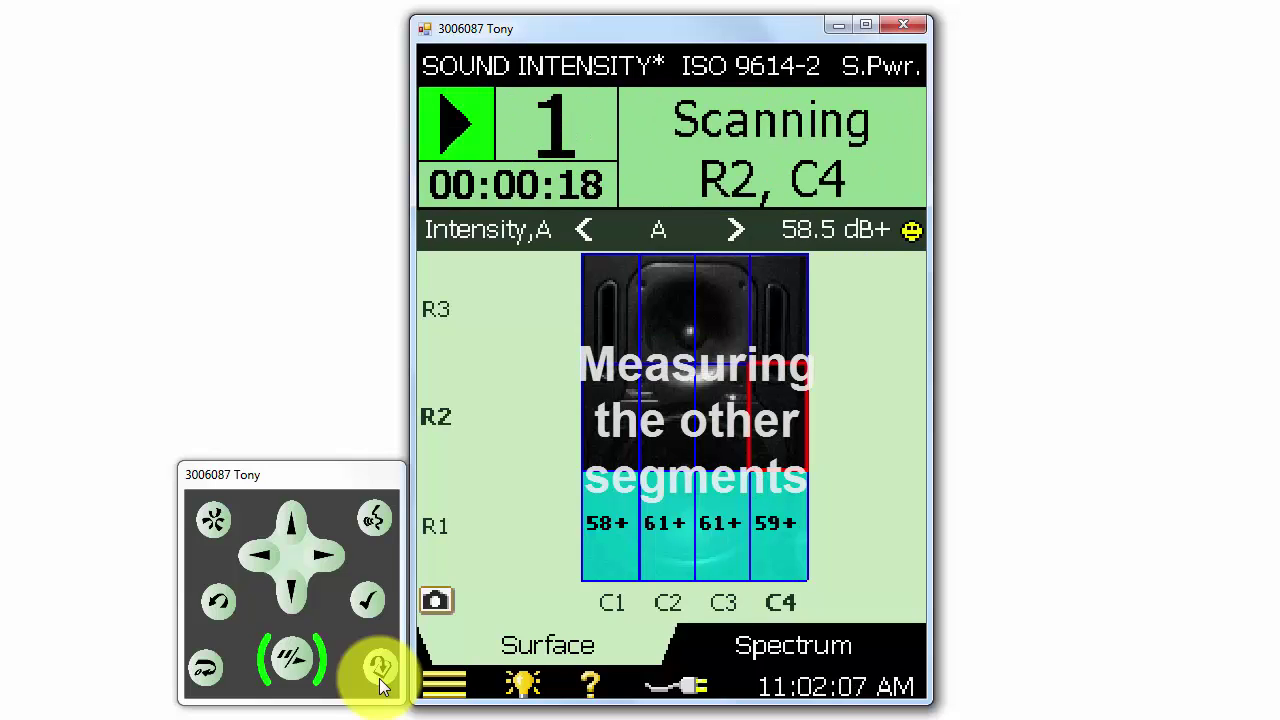
pyautogui.click(379, 672)
pyautogui.click(379, 672)
pyautogui.click(379, 672)
pyautogui.click(379, 672)
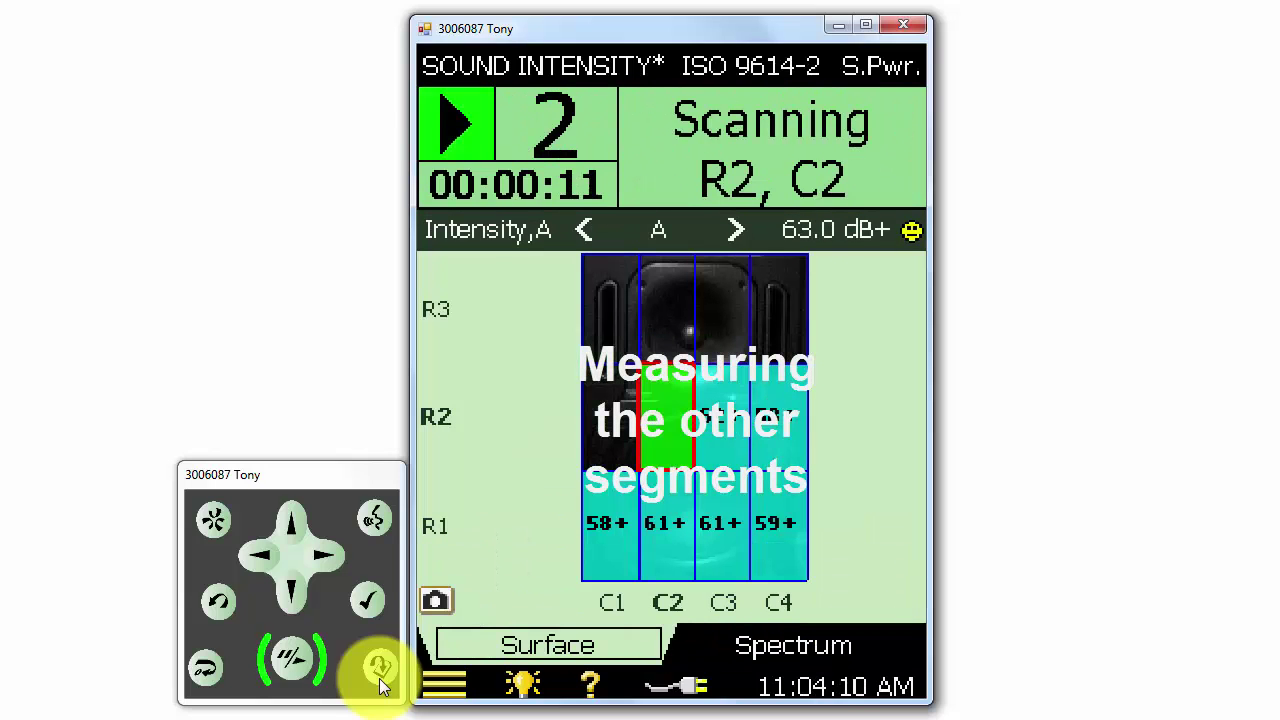
pyautogui.click(379, 672)
pyautogui.click(379, 672)
pyautogui.click(379, 672)
pyautogui.click(379, 672)
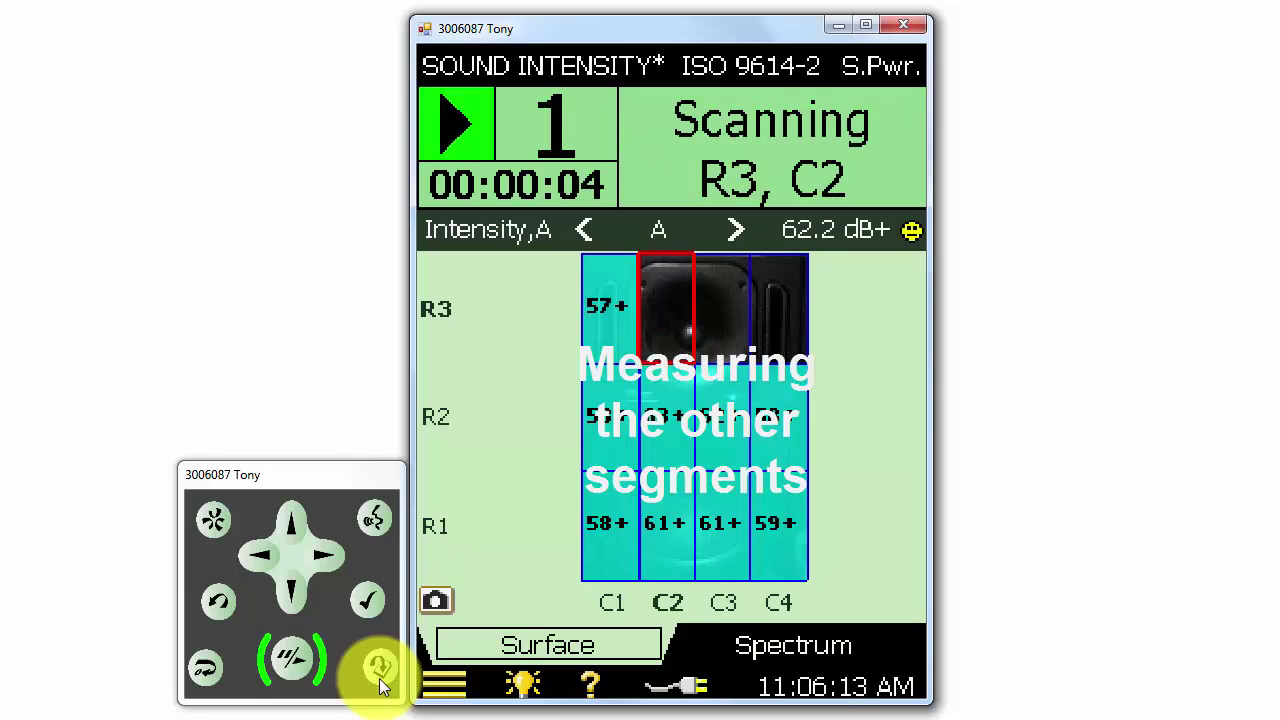
pyautogui.click(379, 672)
pyautogui.click(379, 672)
pyautogui.click(379, 672)
pyautogui.click(379, 672)
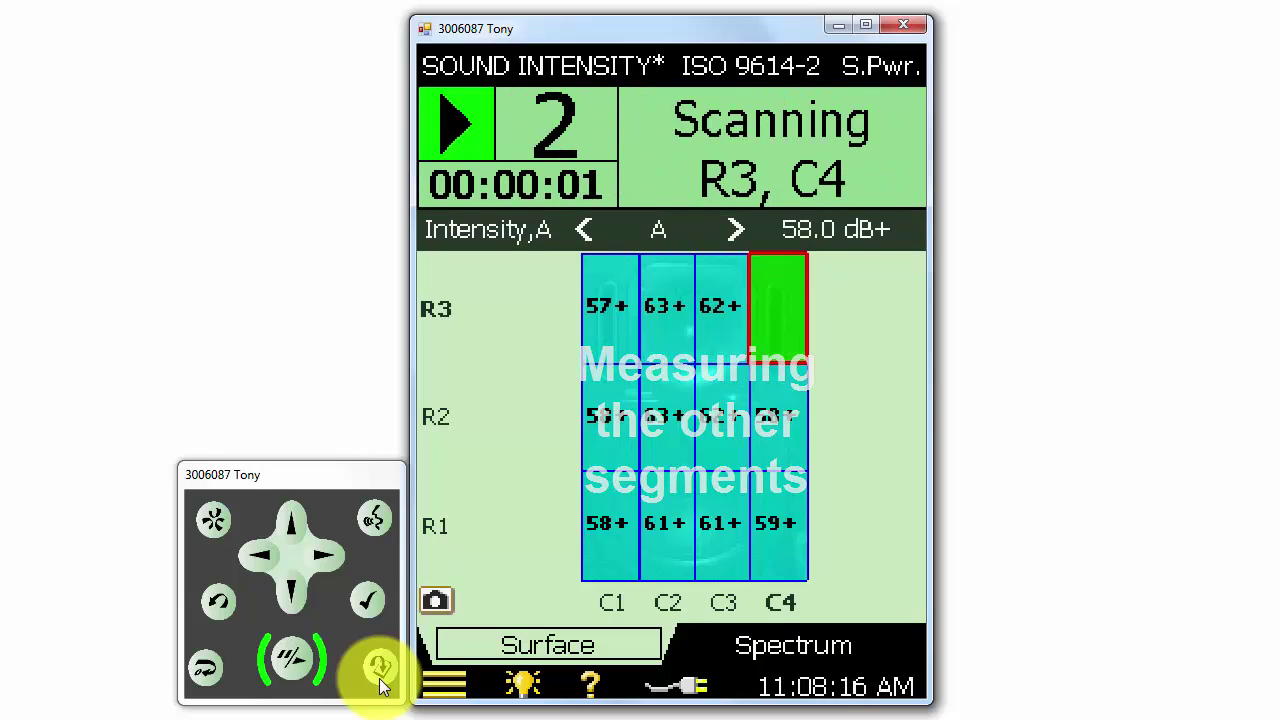
pyautogui.click(379, 672)
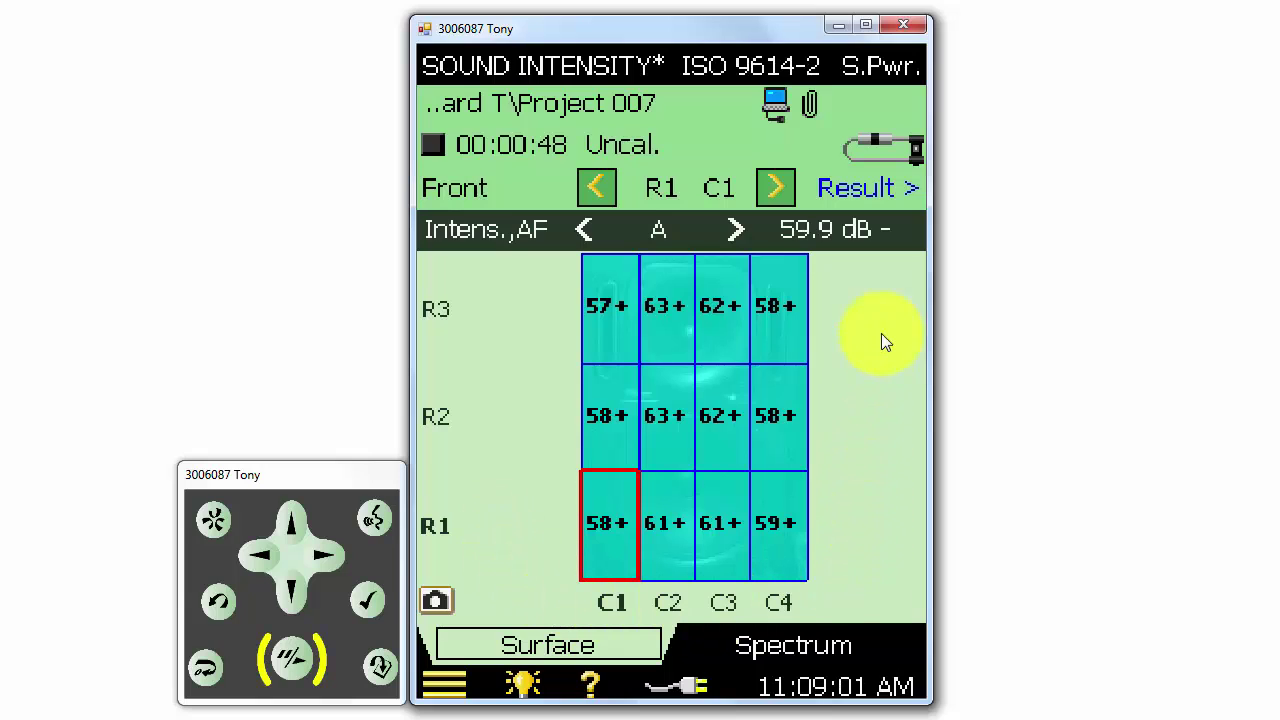
# Open the Front surface's results and display its segment grid as a Contour map.
pyautogui.click(871, 189)
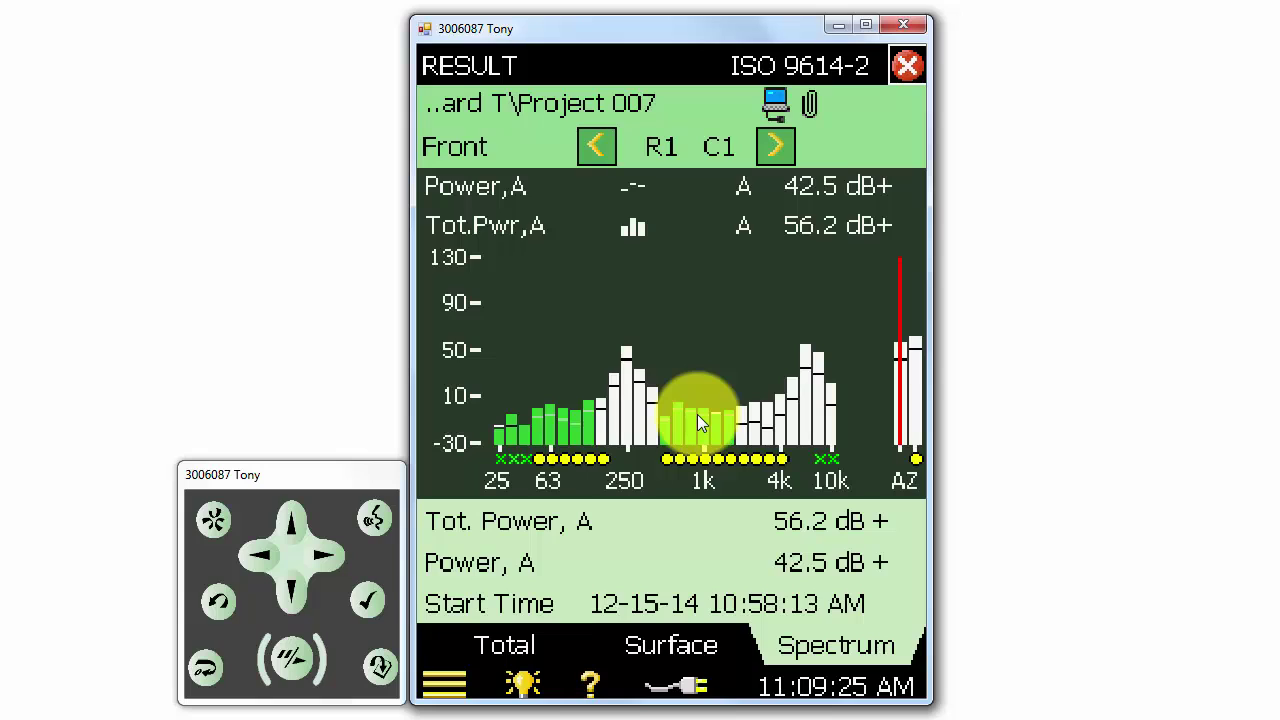
pyautogui.click(665, 646)
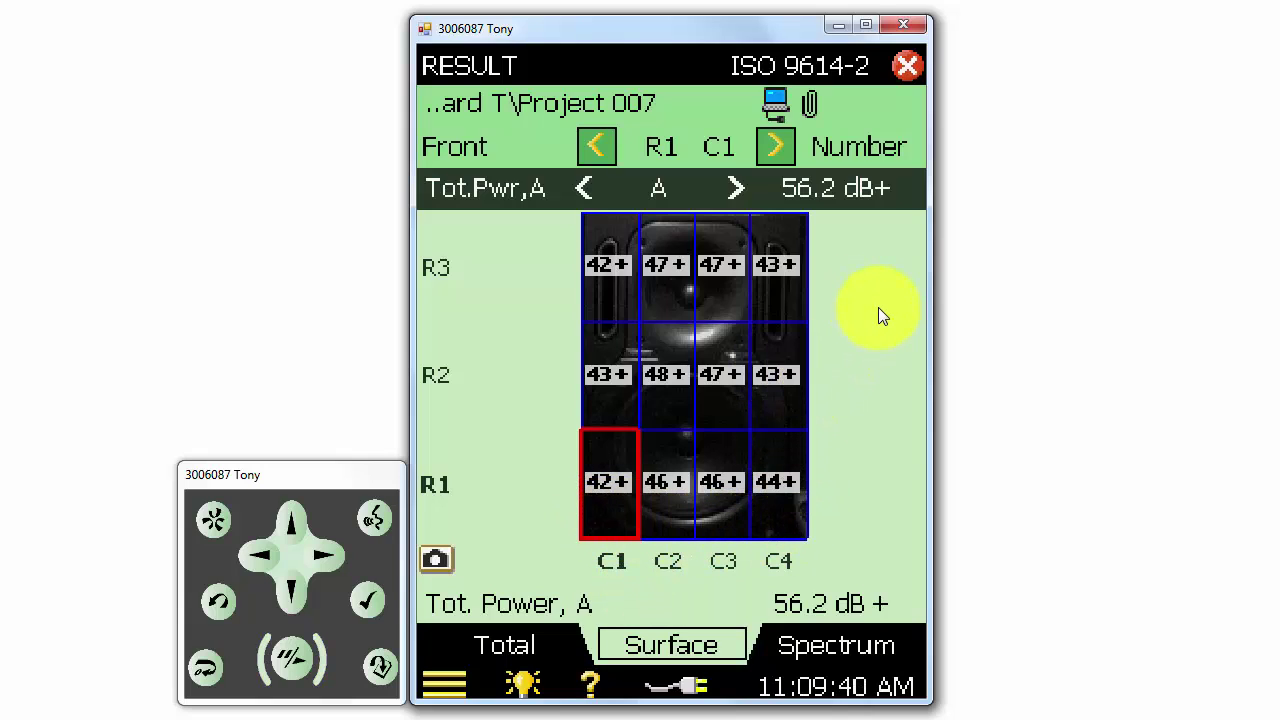
pyautogui.click(886, 148)
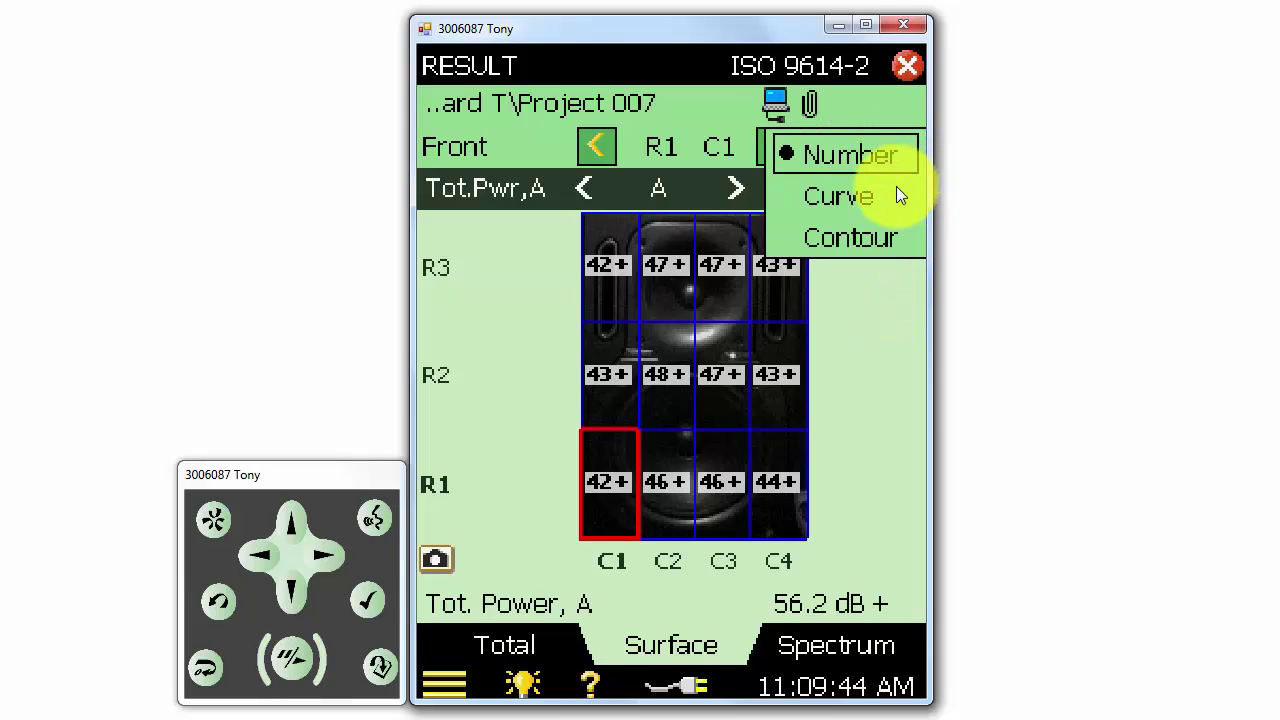
pyautogui.click(883, 239)
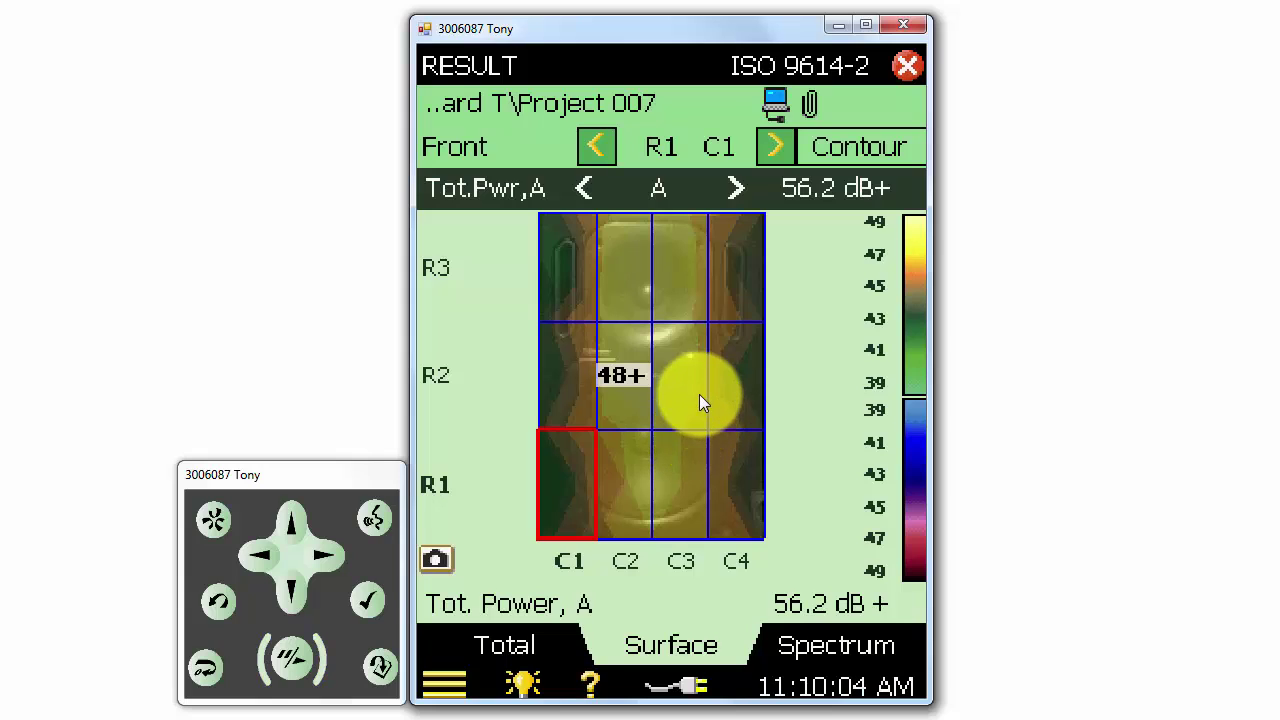
# Set the frequency band of the Front surface's contour map to 250 Hz.
pyautogui.click(659, 186)
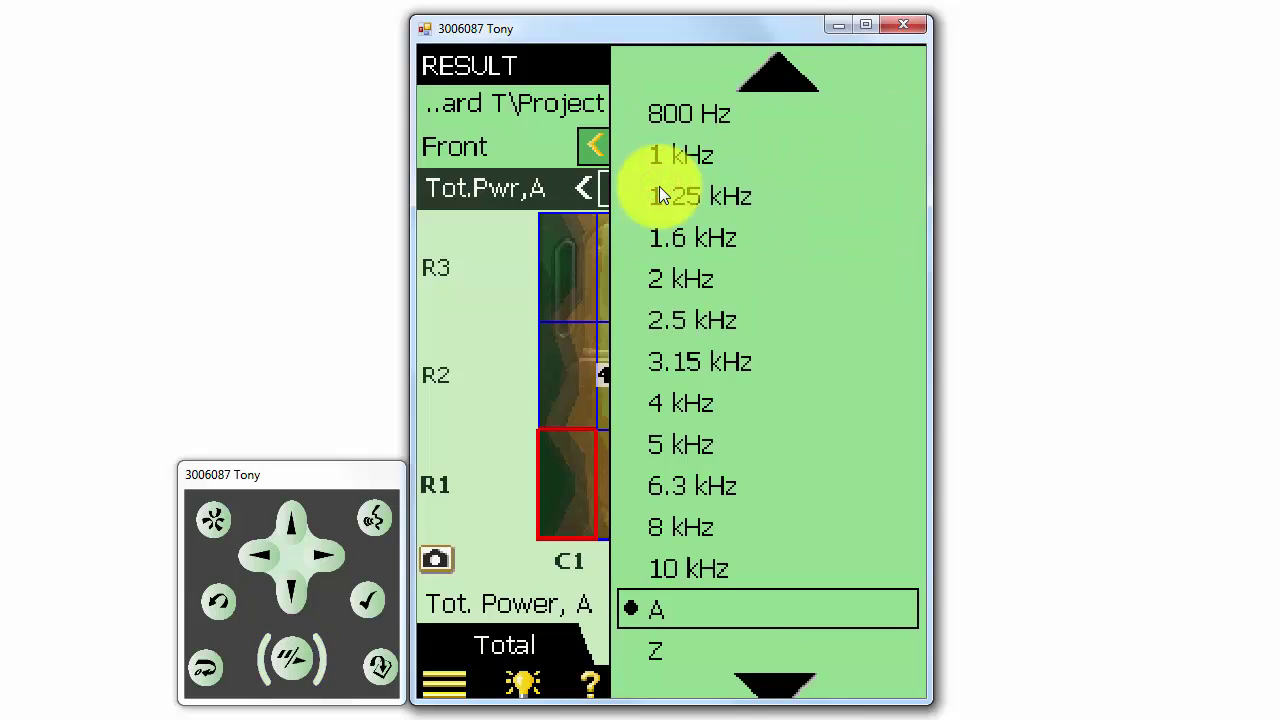
pyautogui.click(773, 87)
pyautogui.click(773, 87)
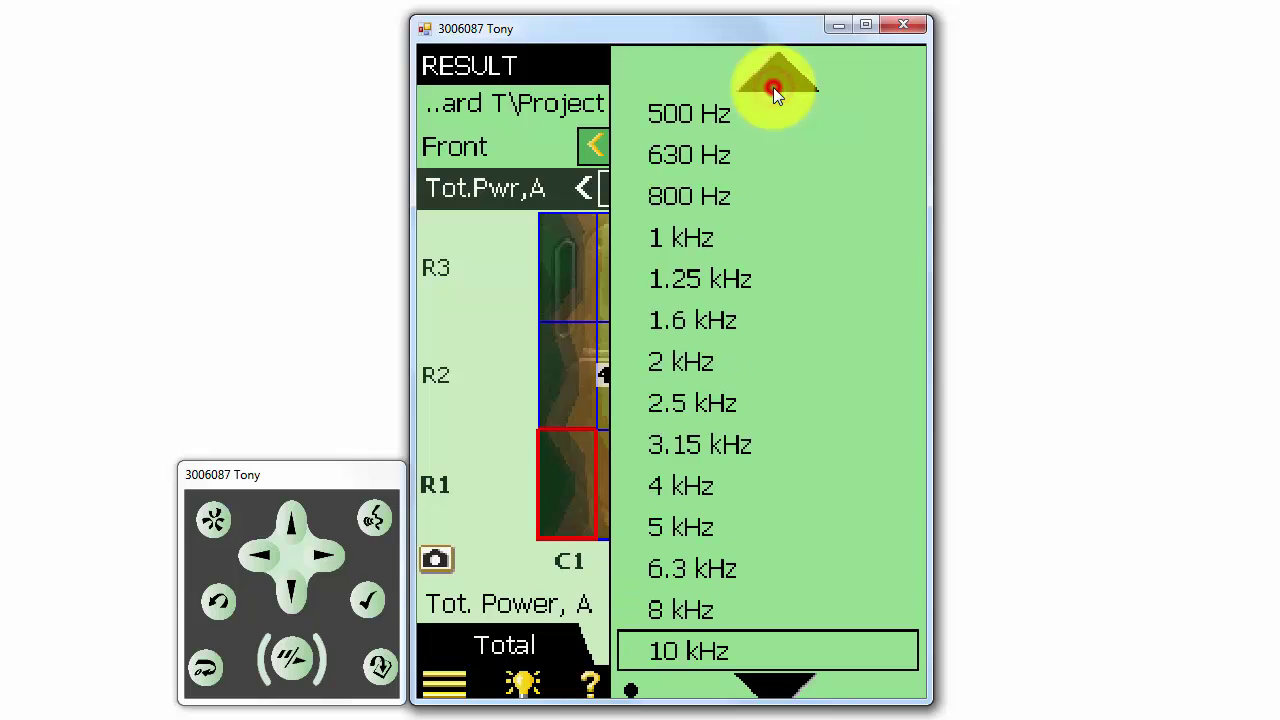
pyautogui.click(773, 87)
pyautogui.click(773, 87)
pyautogui.click(773, 87)
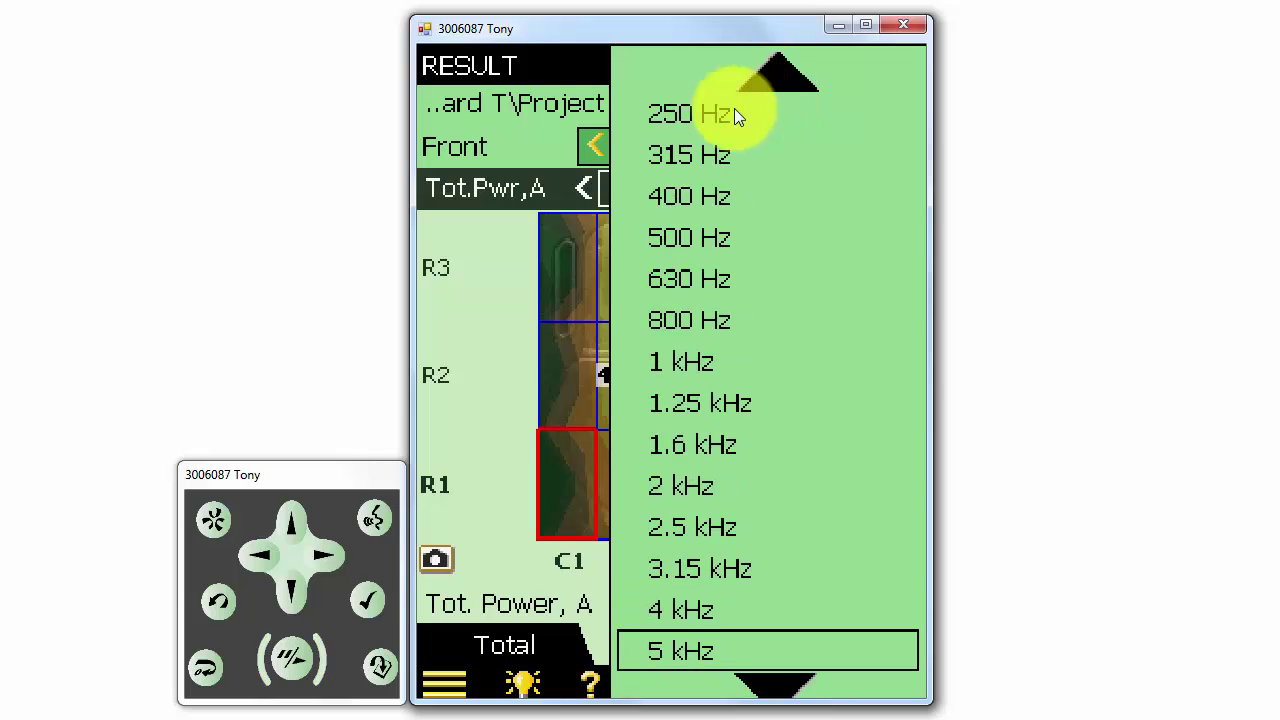
pyautogui.click(702, 118)
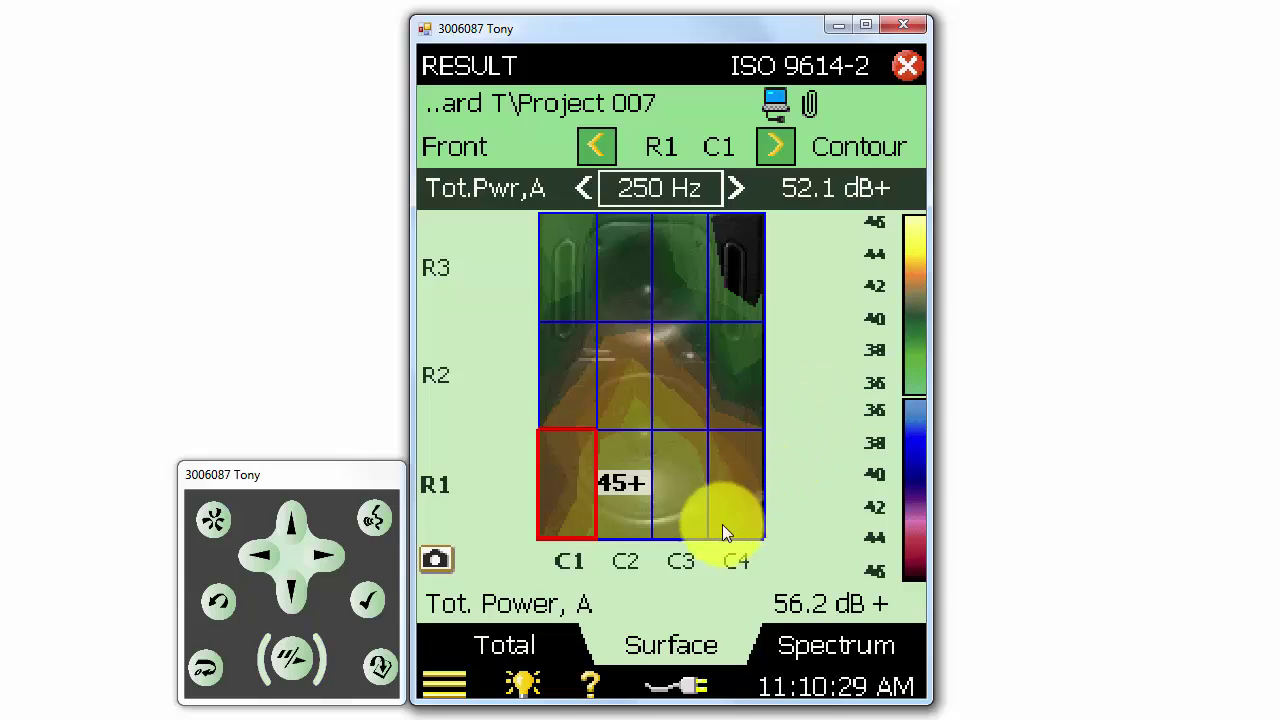
# View the total sound power overview of the box surfaces and close the results.
pyautogui.click(517, 647)
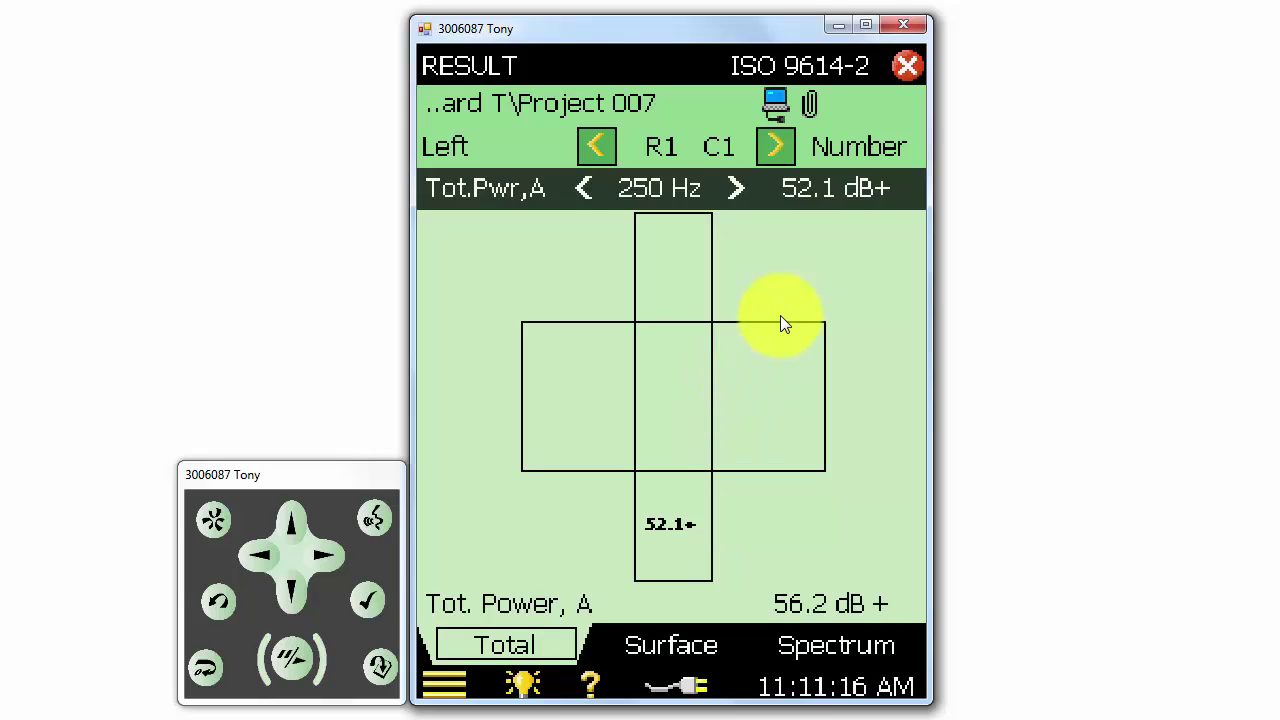
pyautogui.click(906, 69)
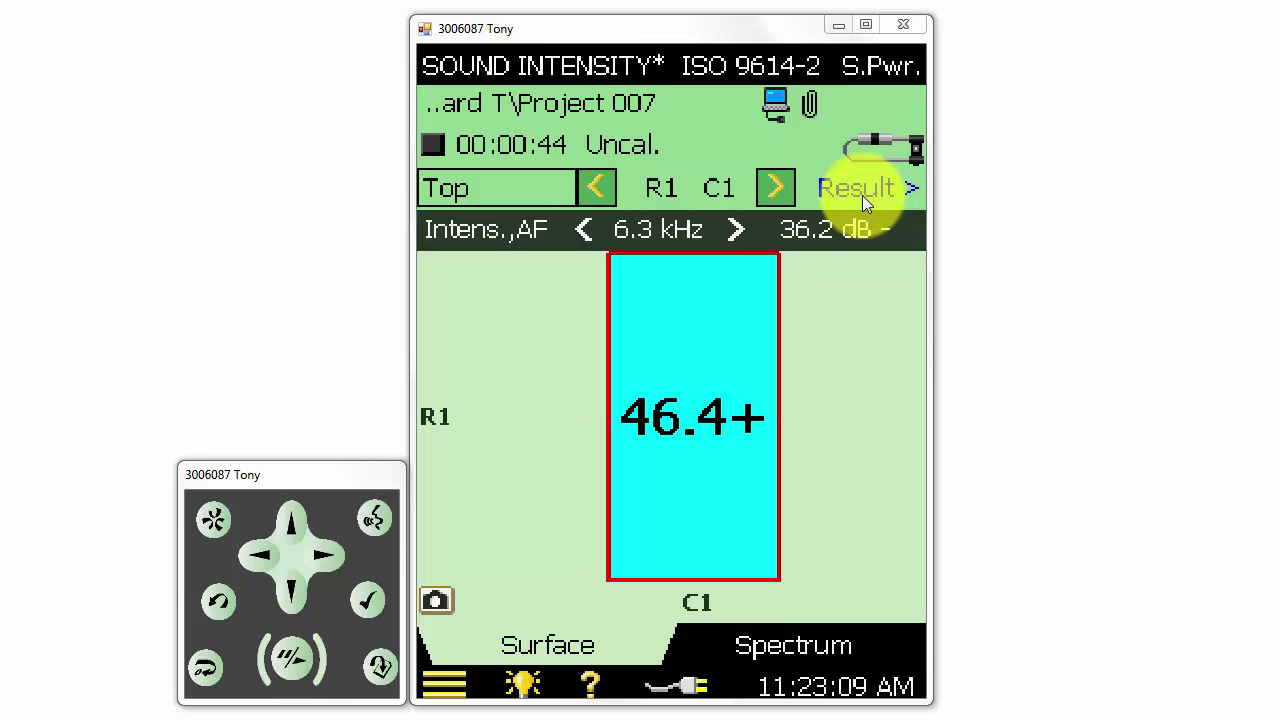
# Reopen the results for all box surfaces, set the total overview to the A-weighted band and open the choice of displayed parameter.
pyautogui.click(862, 195)
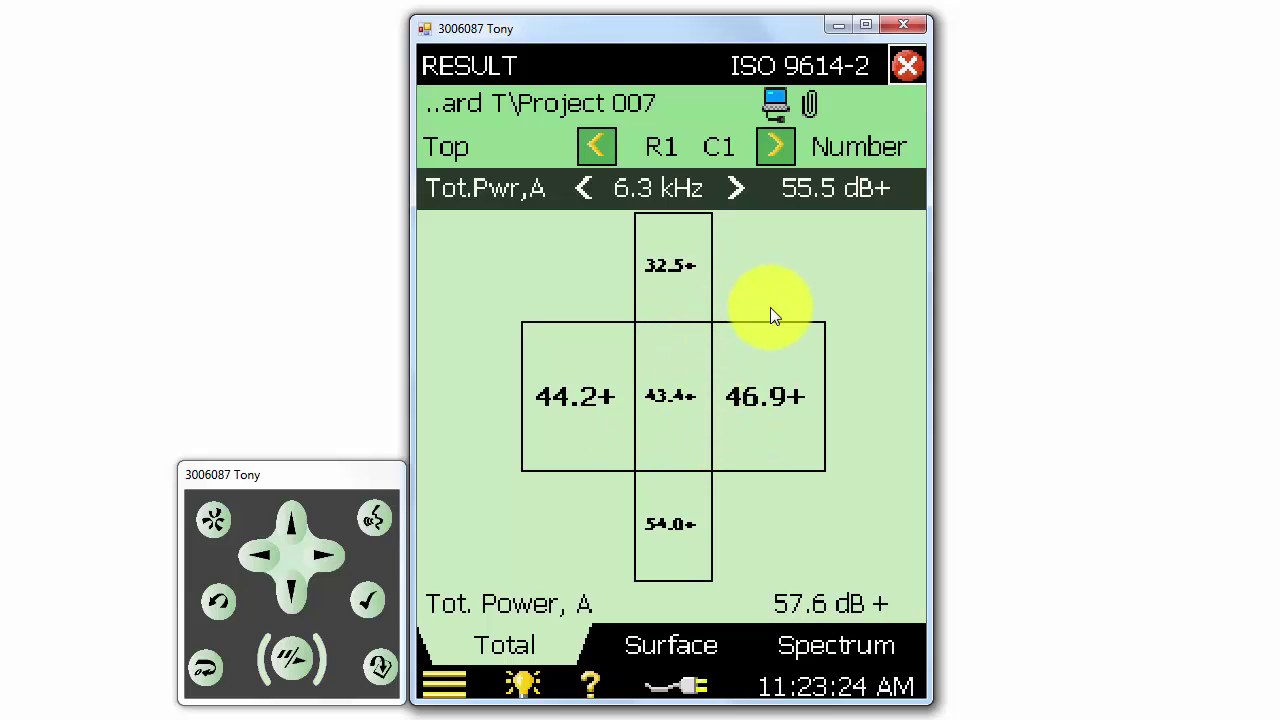
pyautogui.click(659, 190)
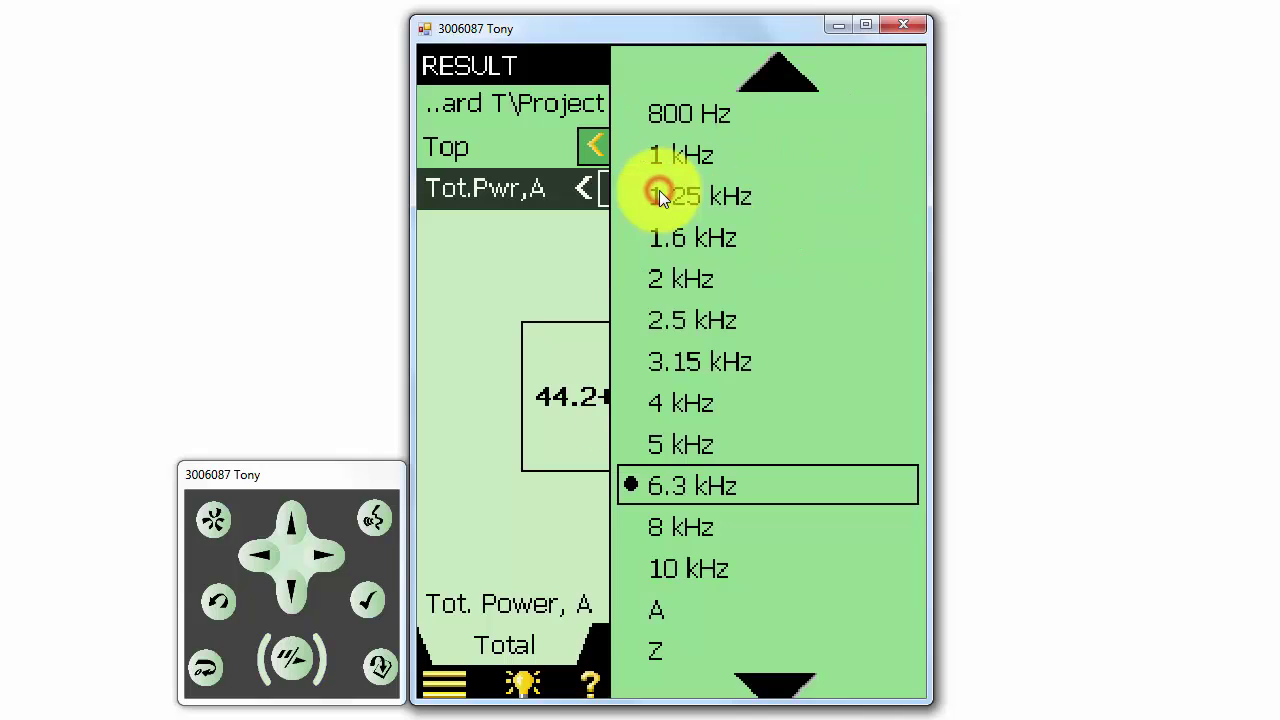
pyautogui.click(661, 611)
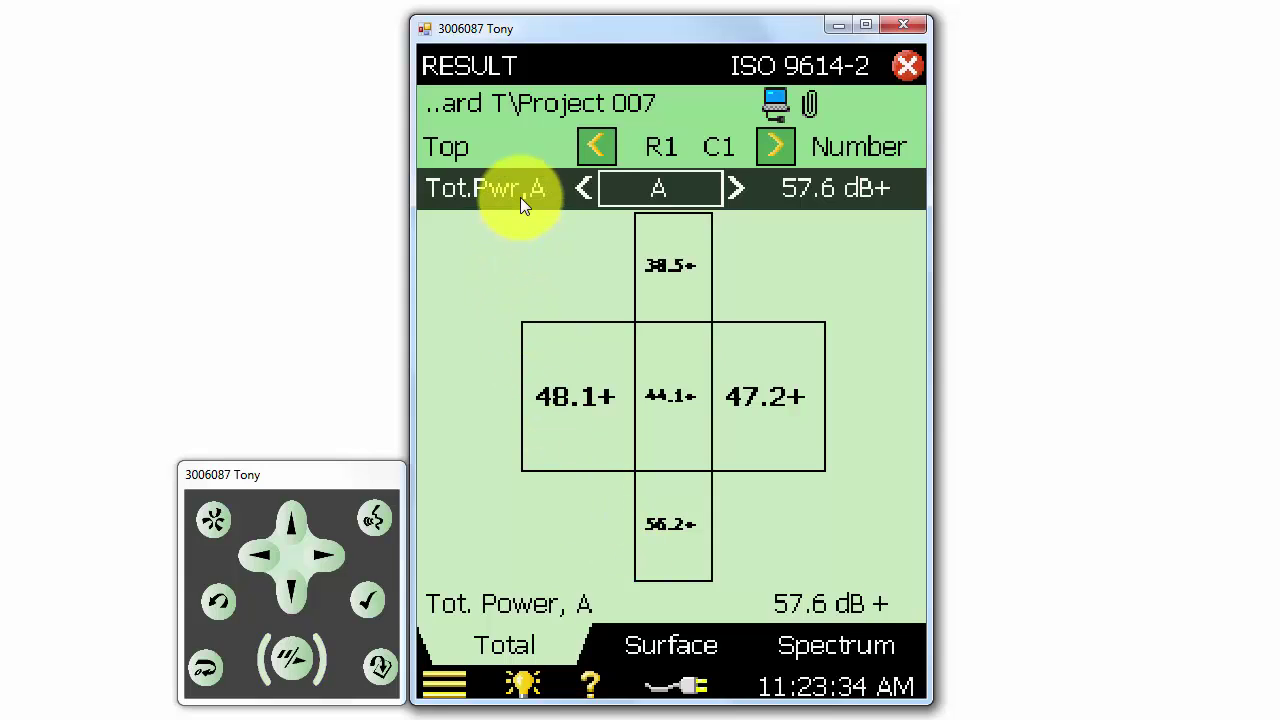
pyautogui.click(493, 186)
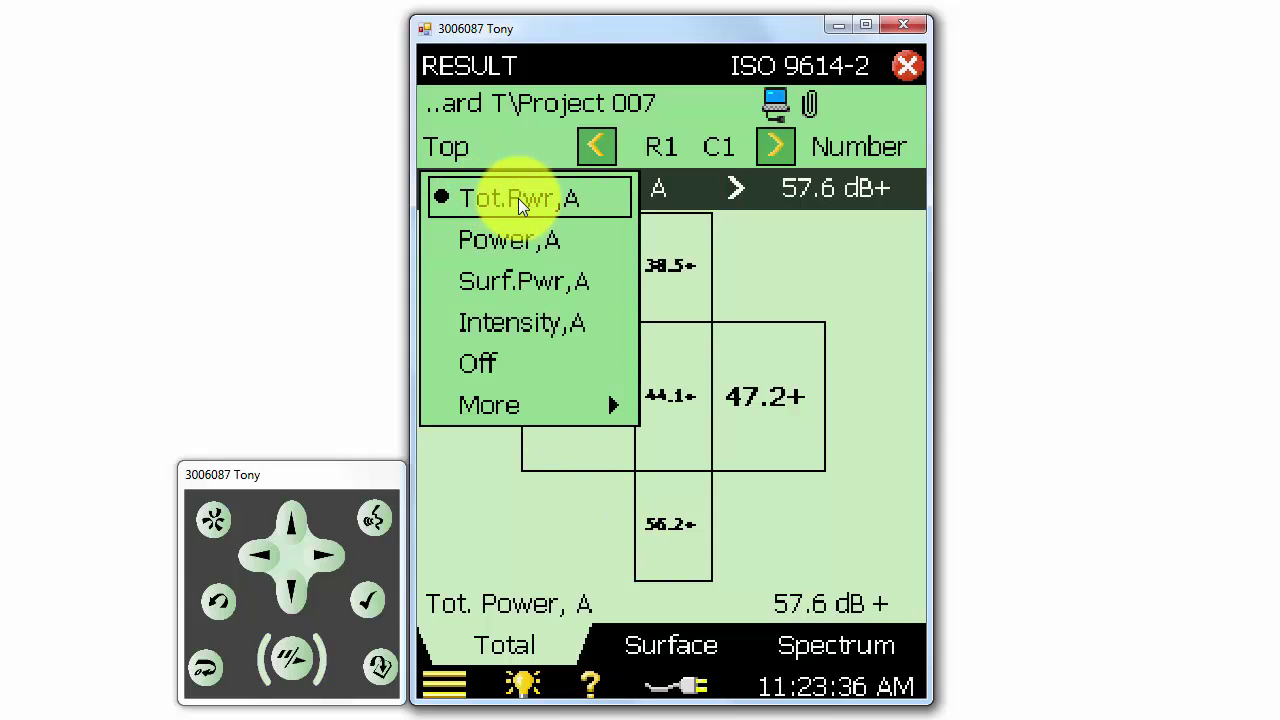